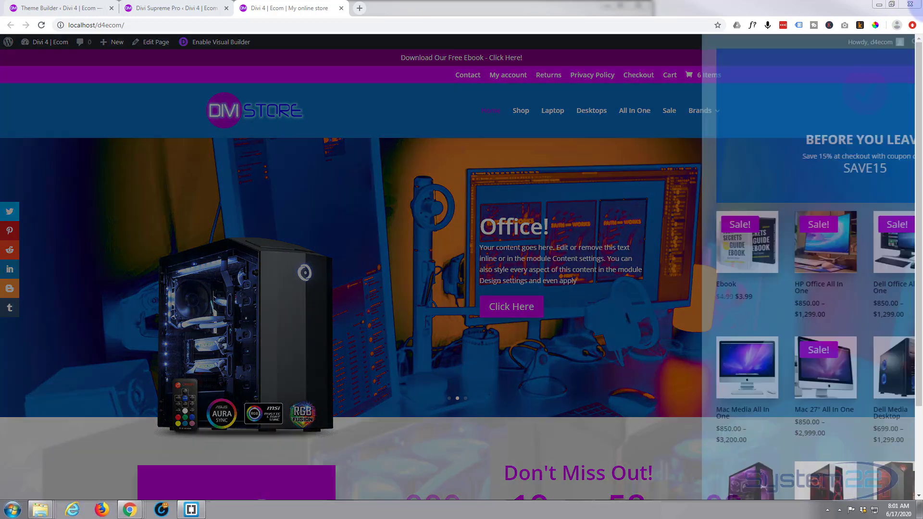
Close the exit popup and return to the Theme Builder page
mouse_move(918, 12)
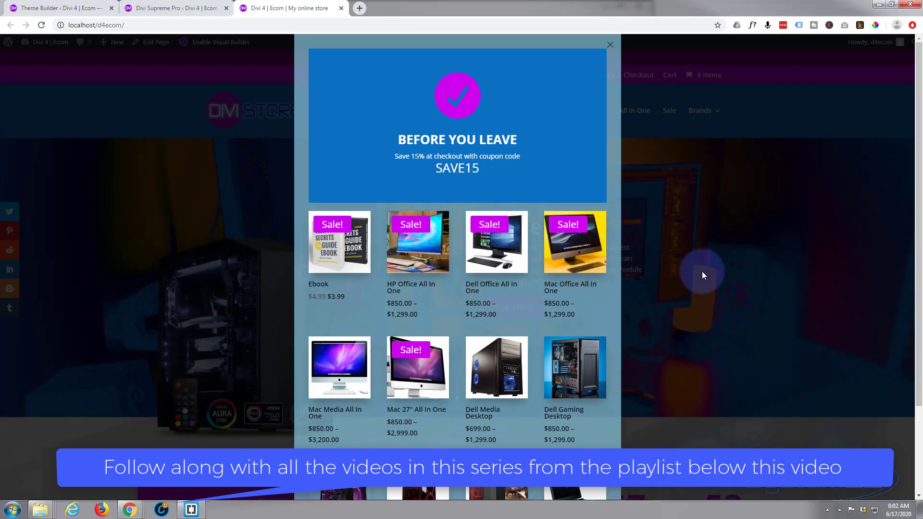
click(702, 272)
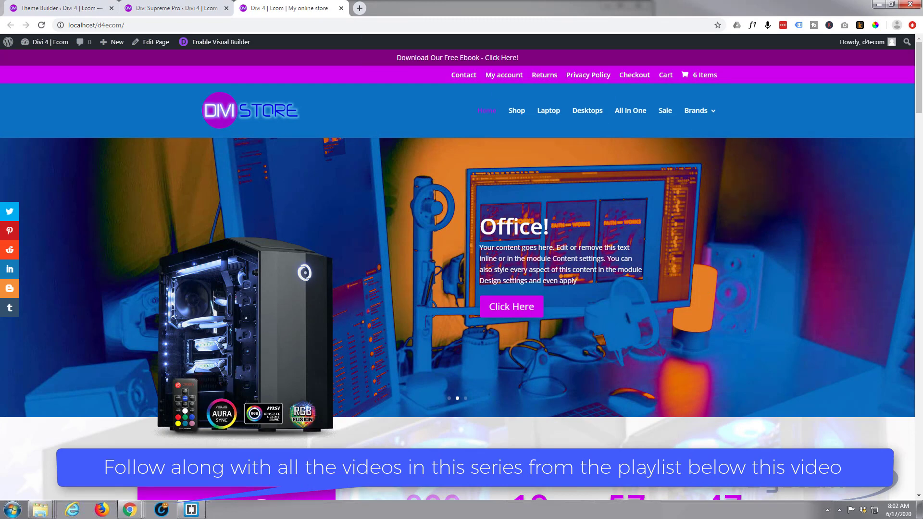
click(34, 7)
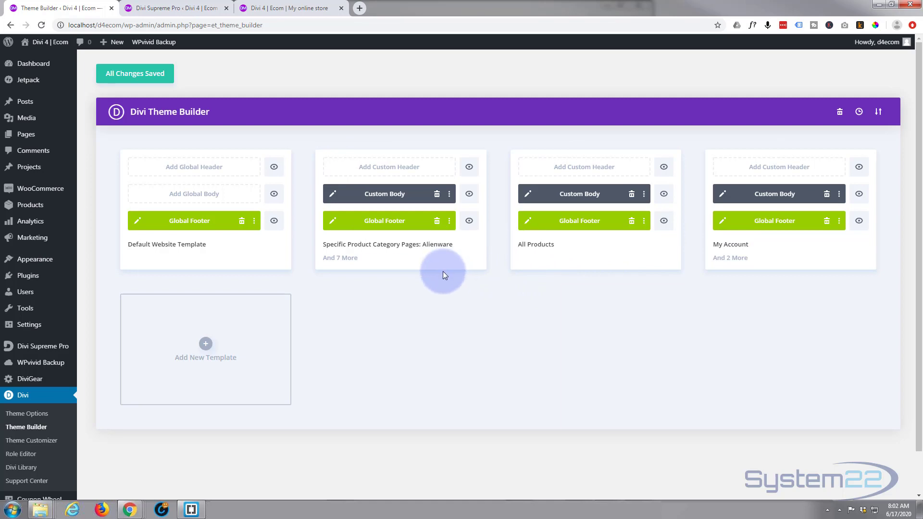
Toggle Use Popup under Visibility on the Global Footer's Desktops text, save, and close the editor
click(333, 223)
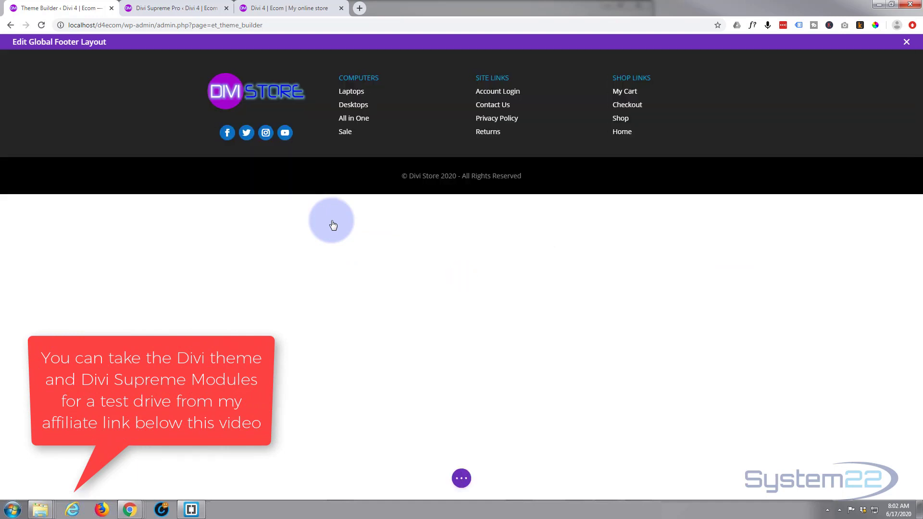
mouse_move(359, 105)
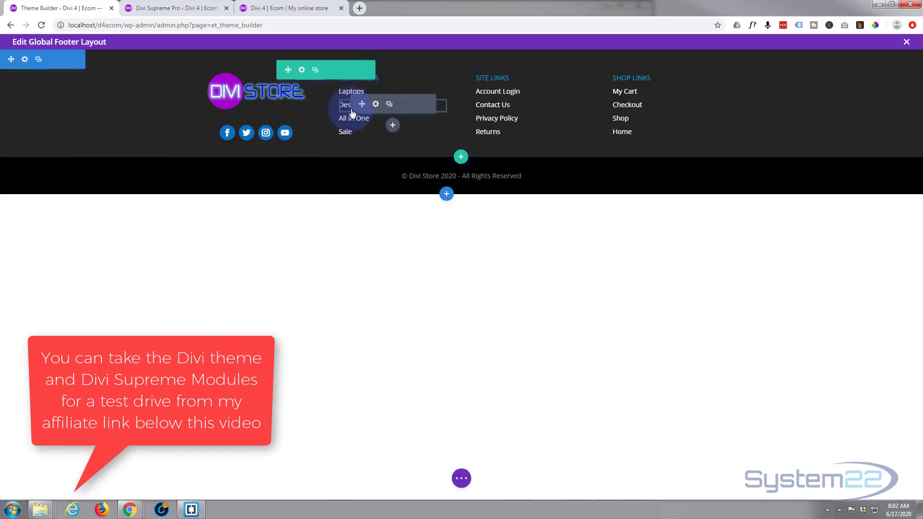
click(377, 105)
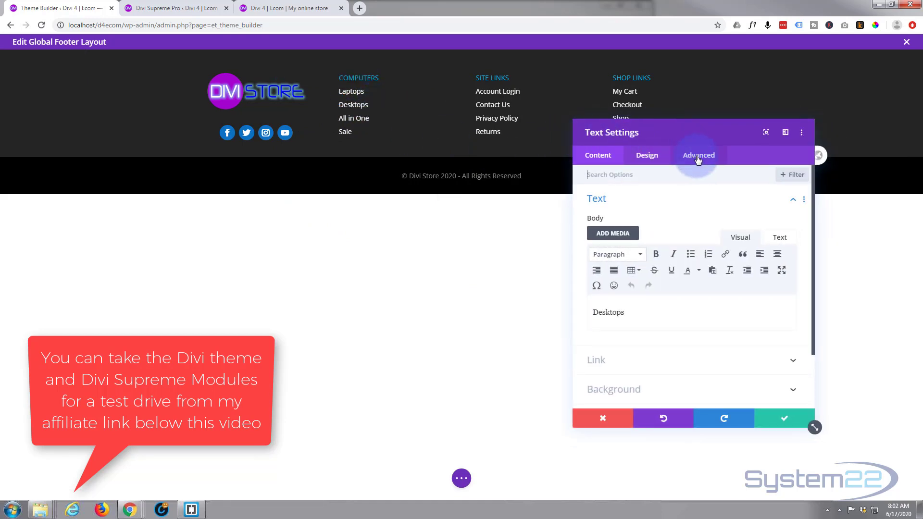
click(698, 159)
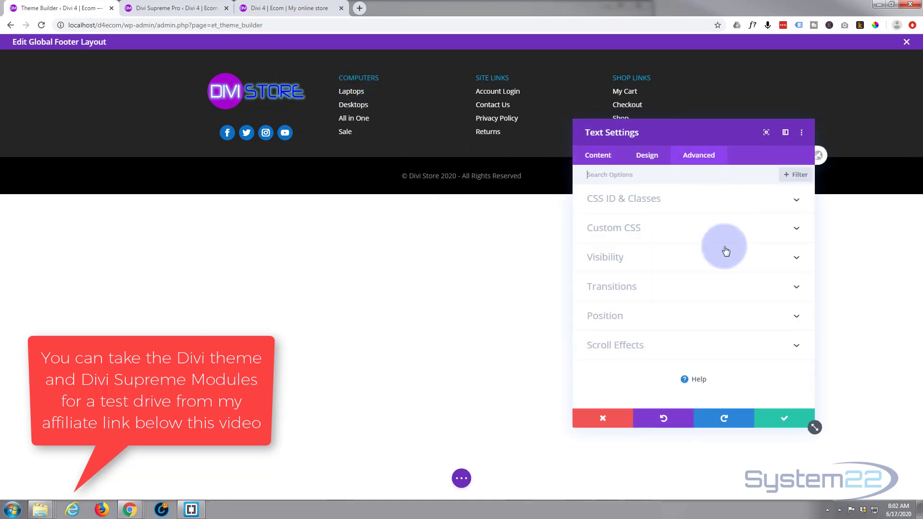
click(717, 272)
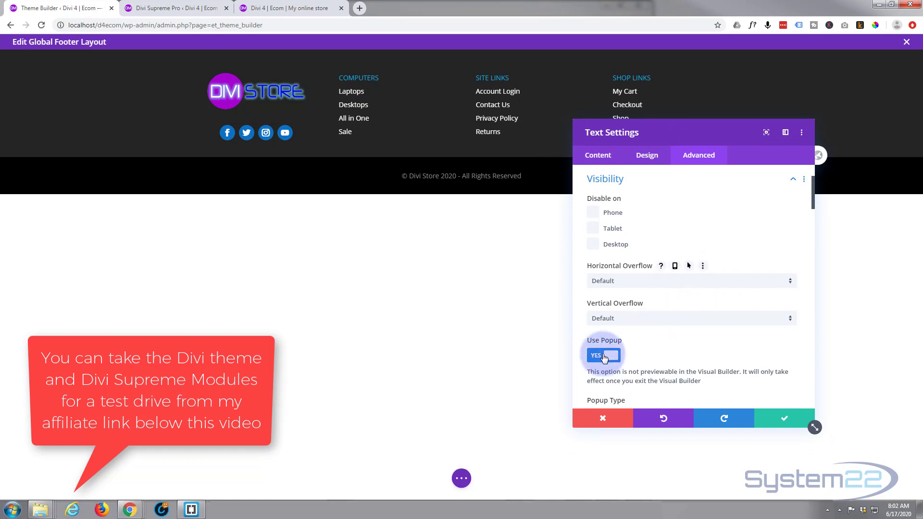
click(604, 356)
click(787, 420)
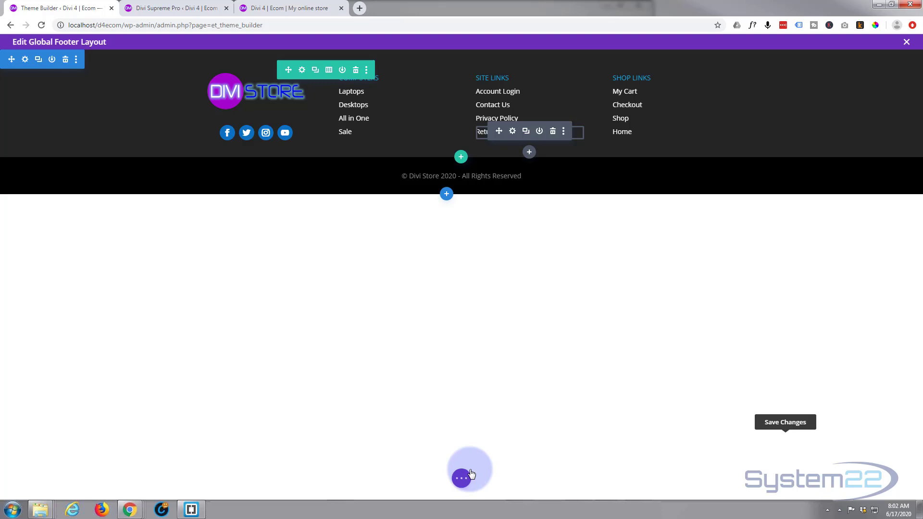
click(461, 477)
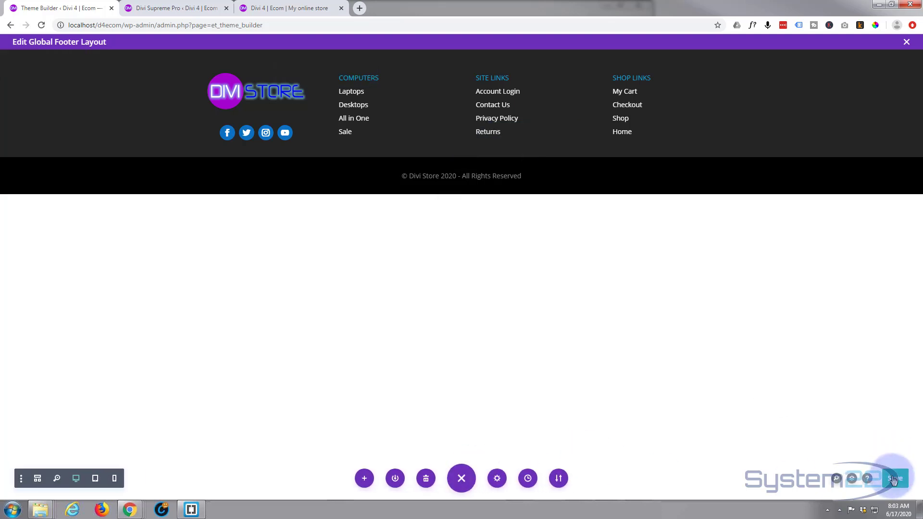
click(906, 42)
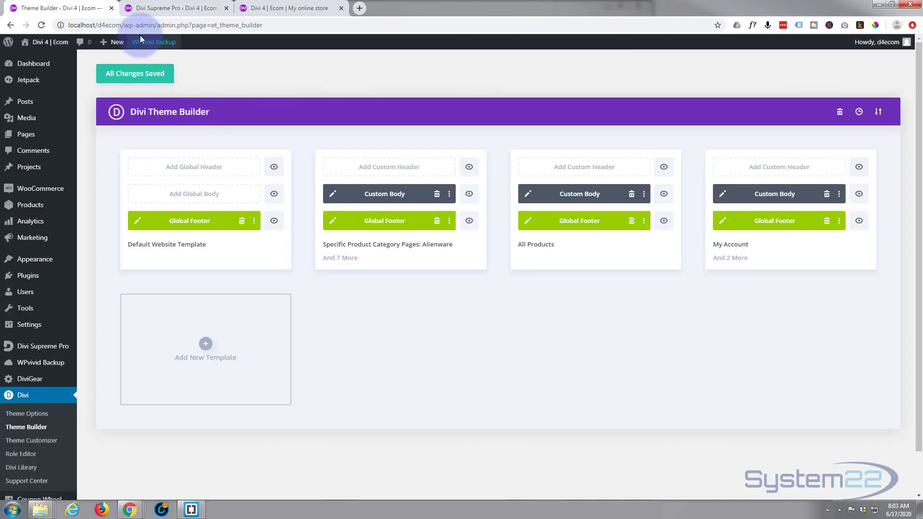
Open the live store homepage in the Visual Builder and scroll to the sale products
click(179, 8)
click(273, 9)
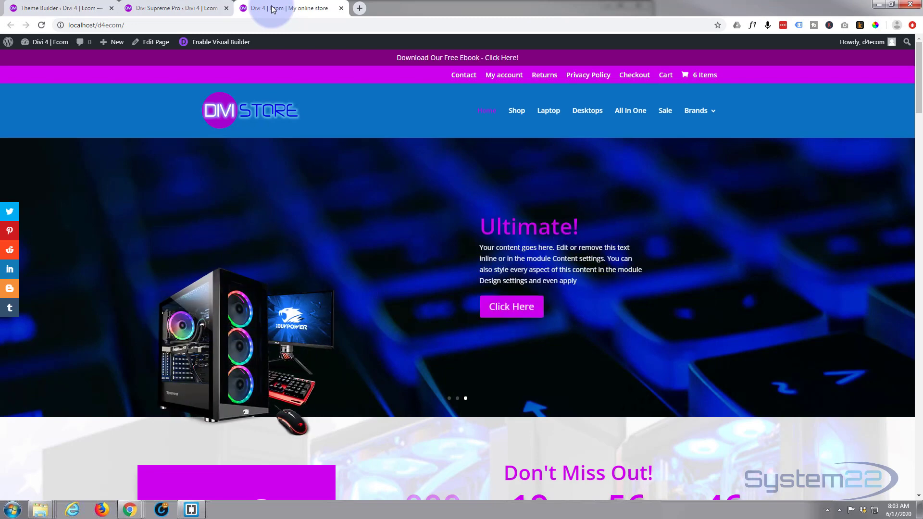
click(223, 42)
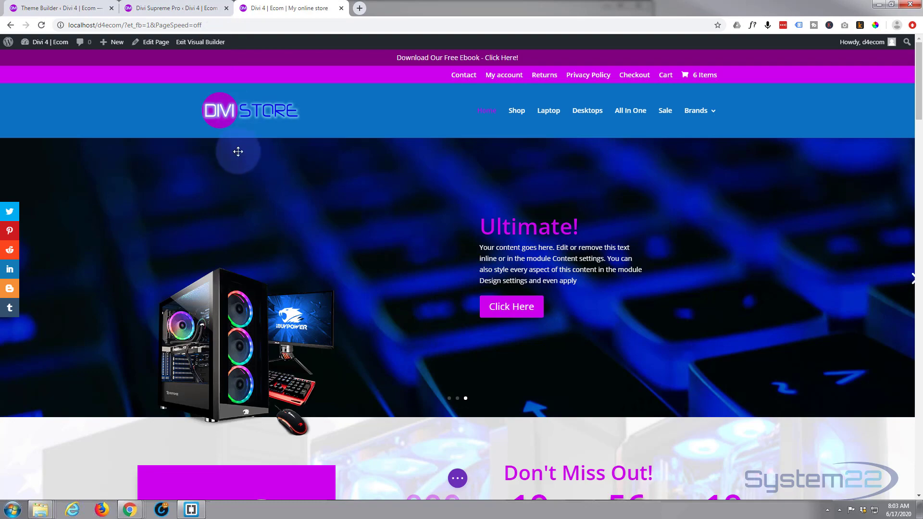
scroll(238, 154, down, 8)
scroll(239, 154, down, 8)
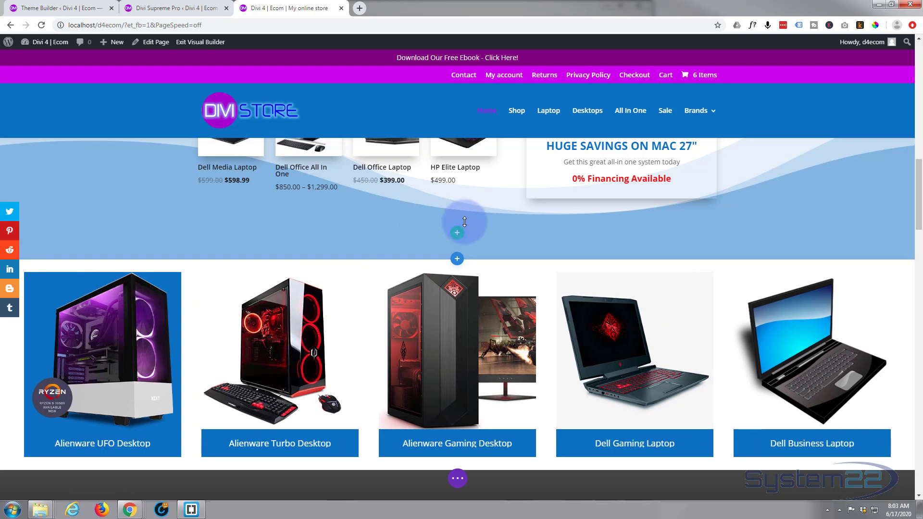
Insert a one-column row there containing a Blurb module
click(456, 234)
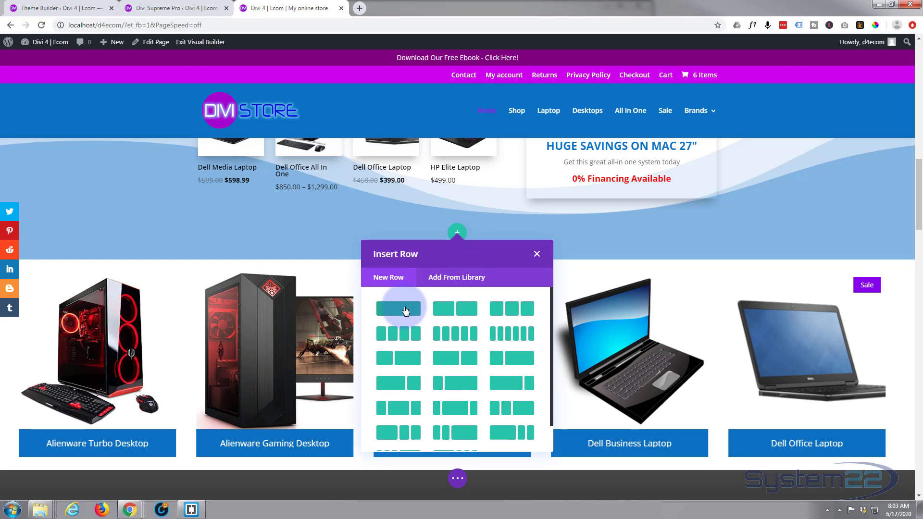
key(Escape)
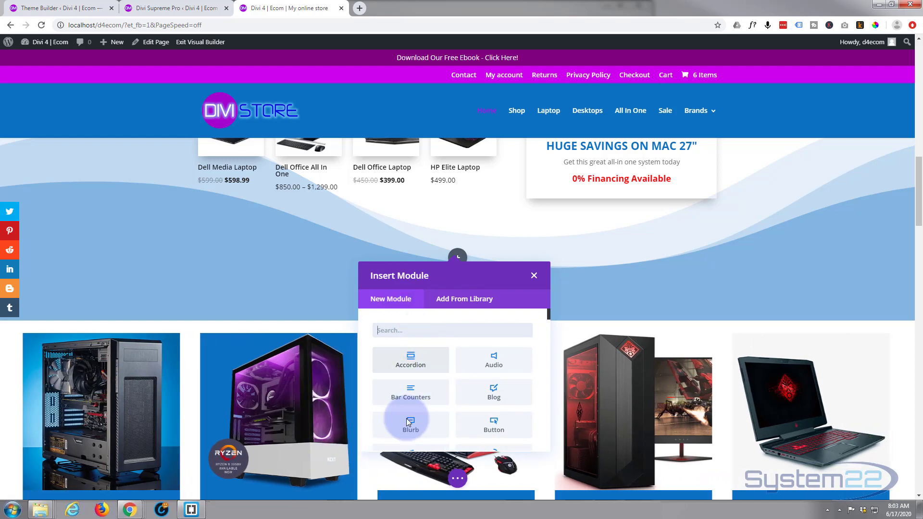
key(Escape)
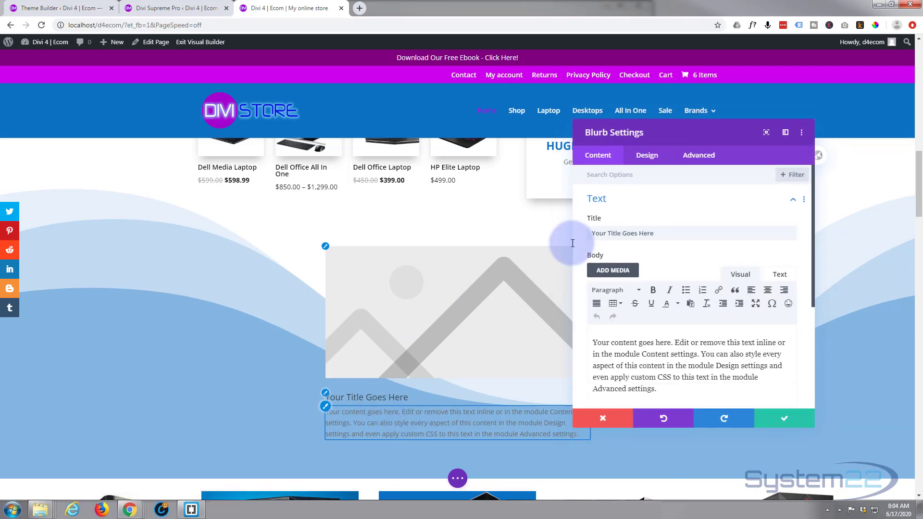
Title the blurb 'Before you leave!' with body 'Save 15% with coupon code:' and SAVE15 below
drag(655, 233, 567, 233)
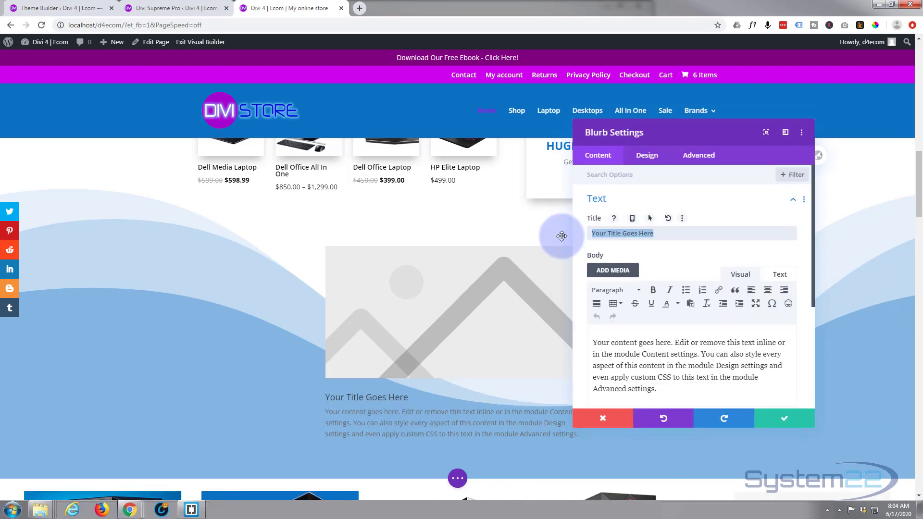
text(Before you)
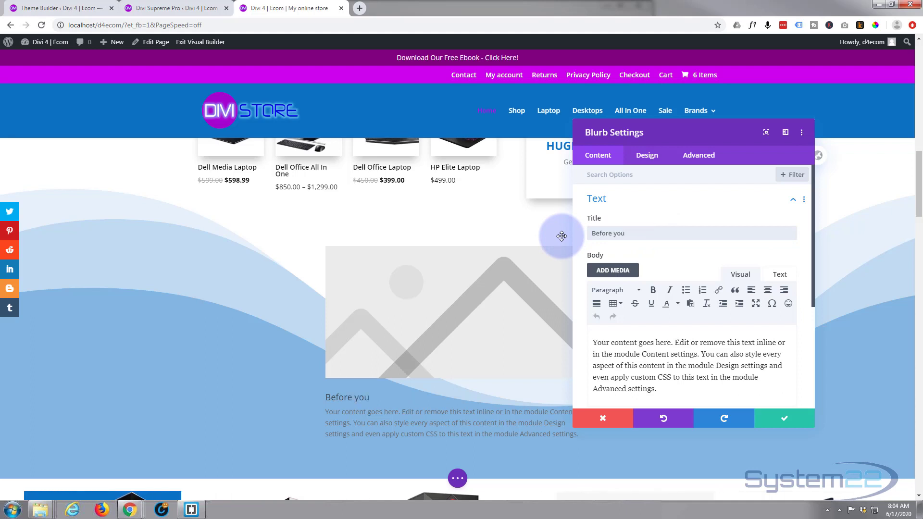
text( leave!)
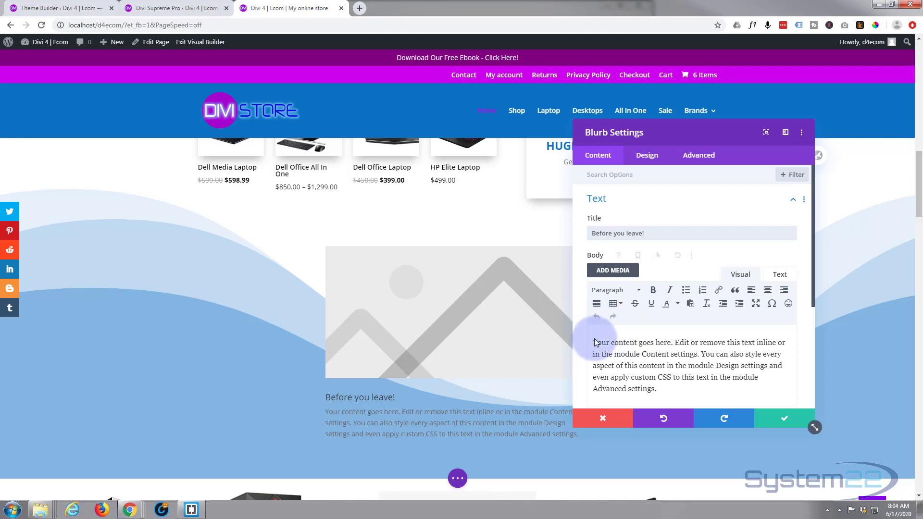
drag(593, 342, 680, 391)
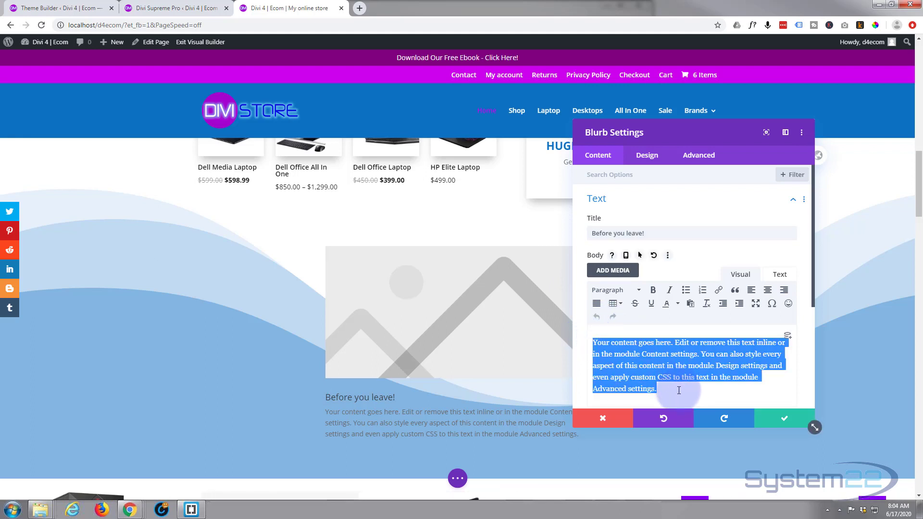
text(Save 15%)
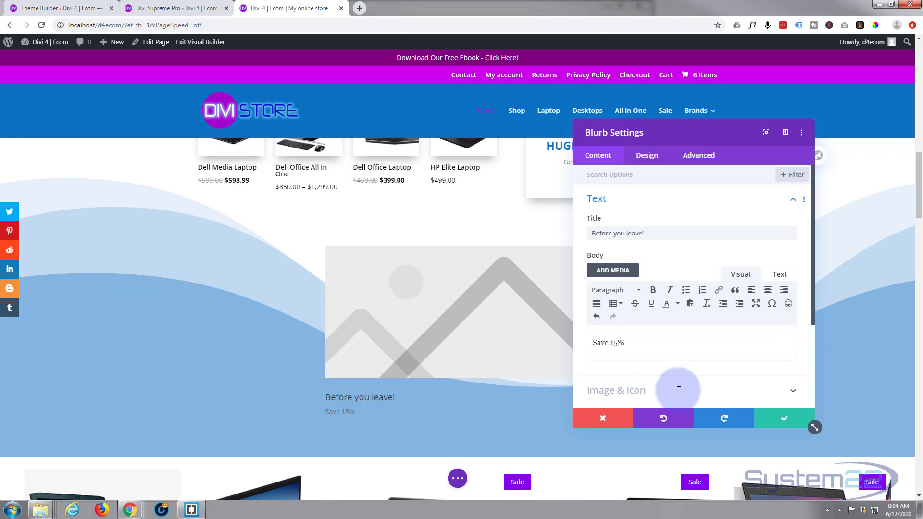
text( wit)
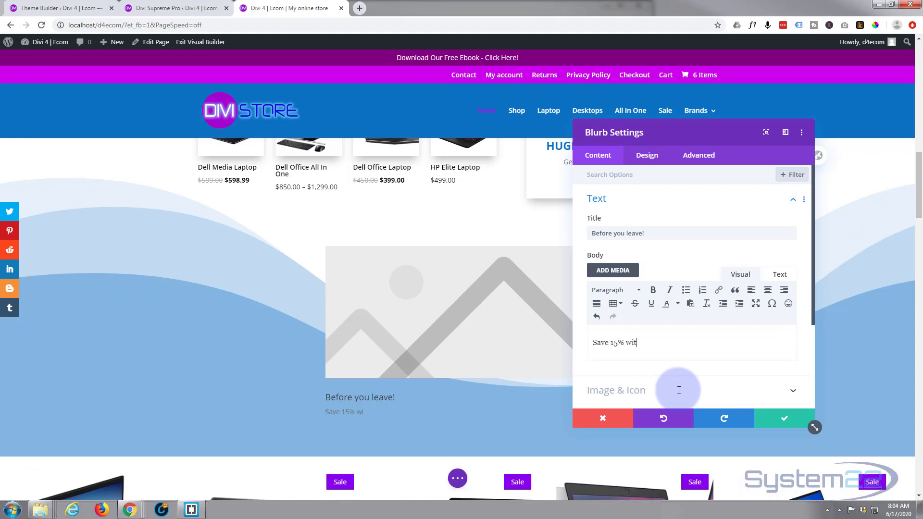
text(h coupon code)
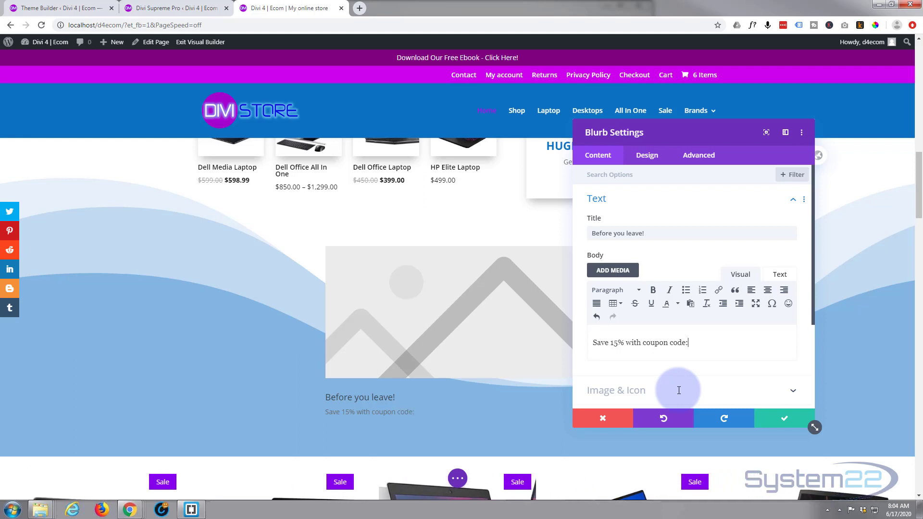
text(:)
key(Return)
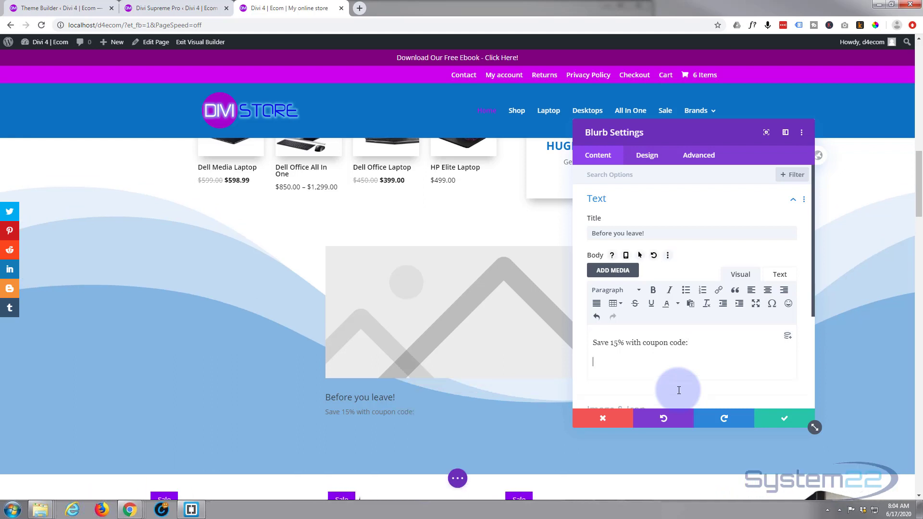
text(SAVE)
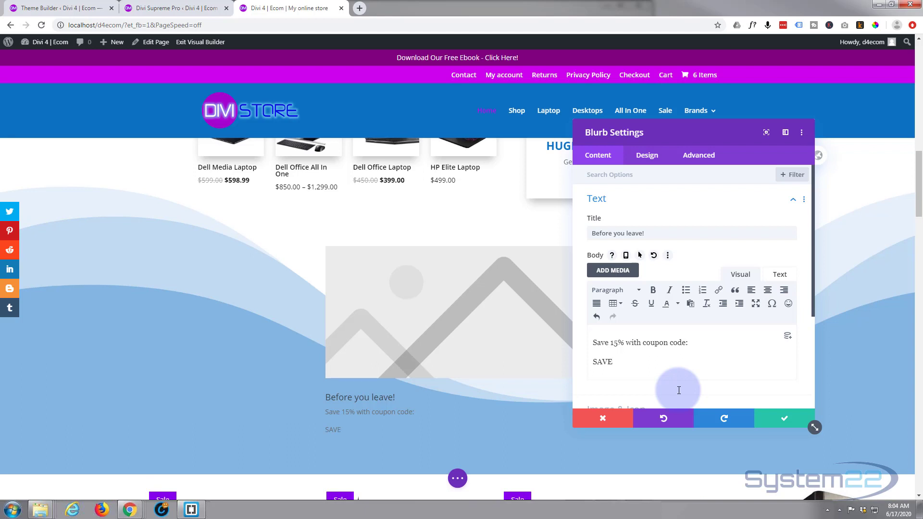
text(15)
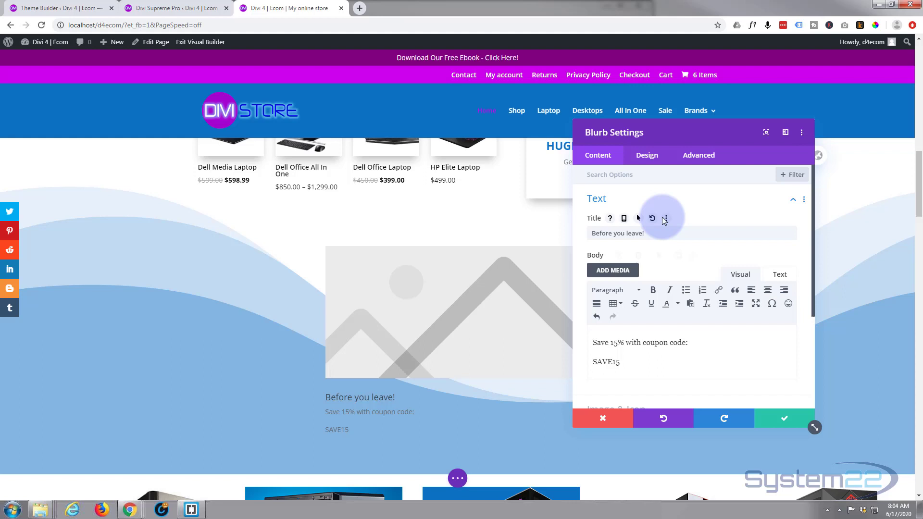
Replace the blurb image with a check-mark icon
scroll(663, 211, down, 1)
scroll(661, 206, down, 3)
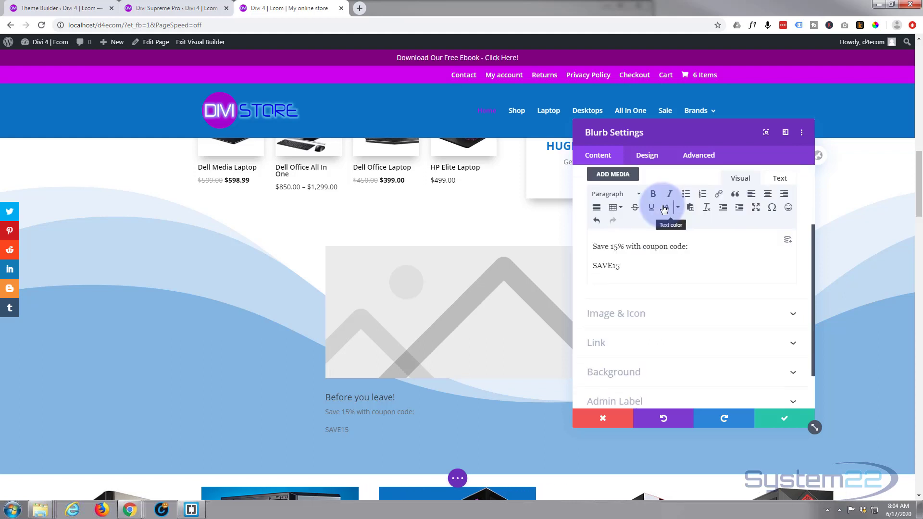
click(660, 265)
scroll(662, 272, up, 2)
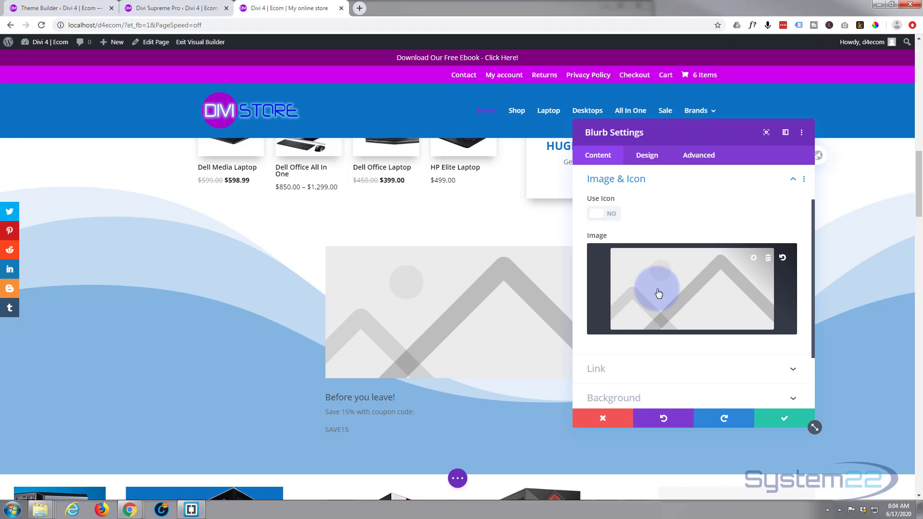
click(608, 215)
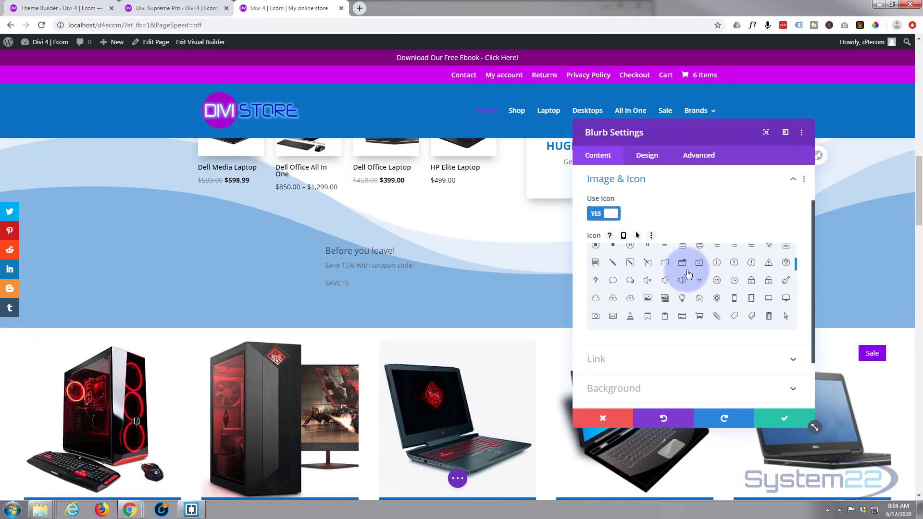
scroll(688, 274, down, 5)
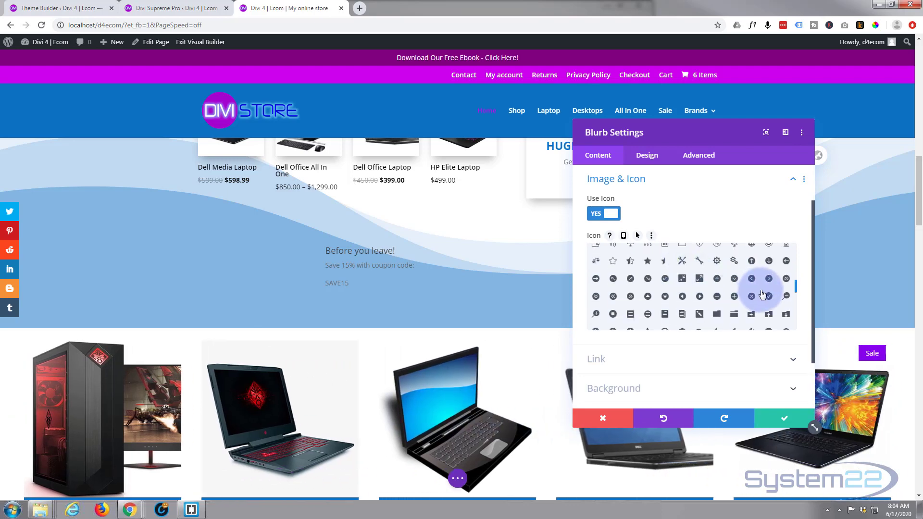
click(769, 296)
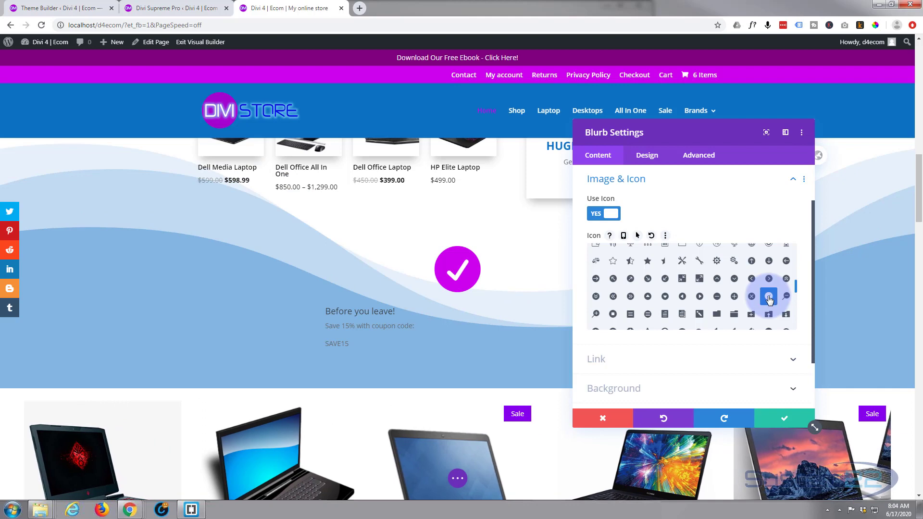
Give the blurb a blue #0c71c3 background
scroll(662, 354, down, 2)
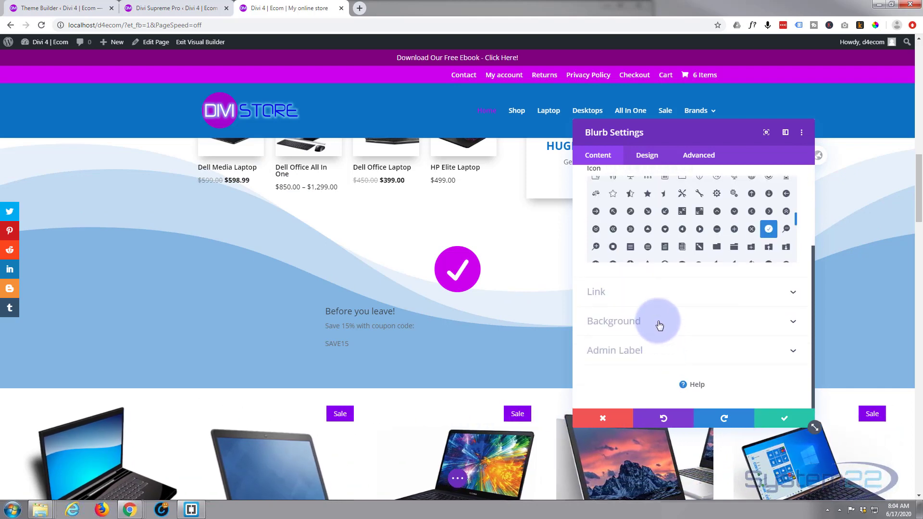
click(659, 321)
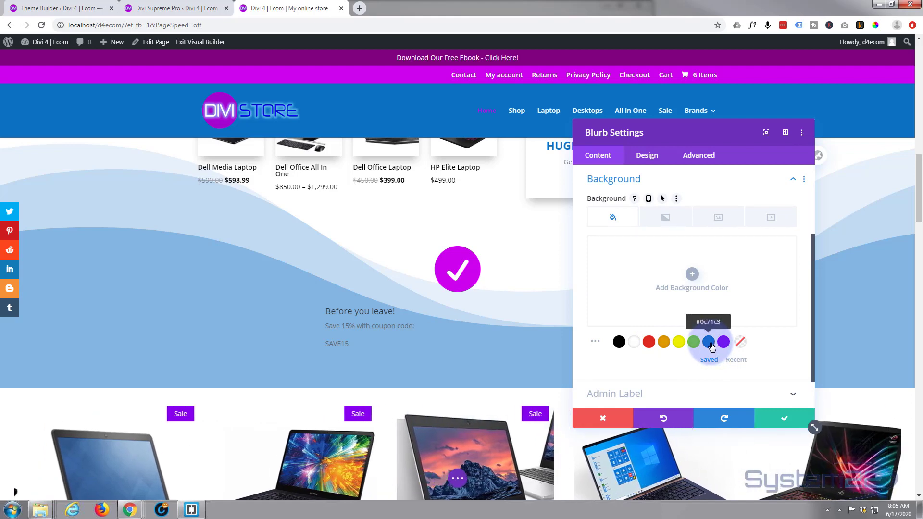
click(708, 342)
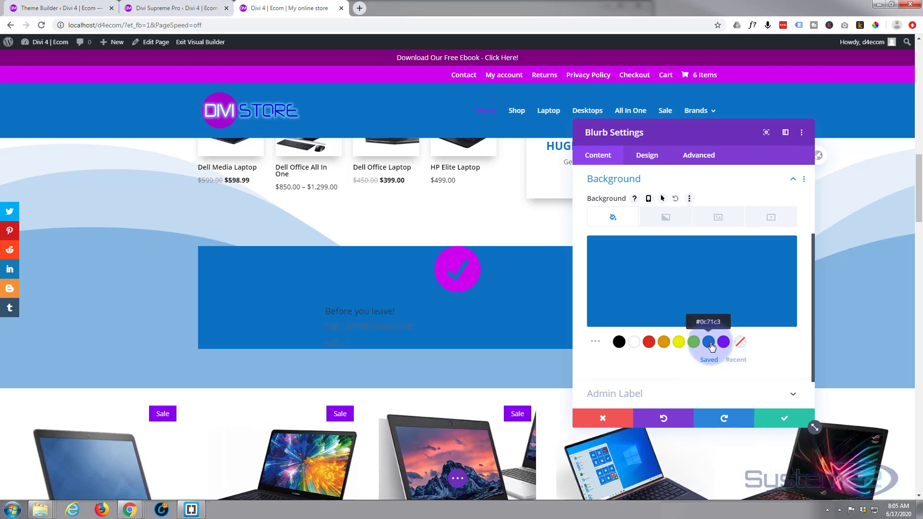
click(650, 159)
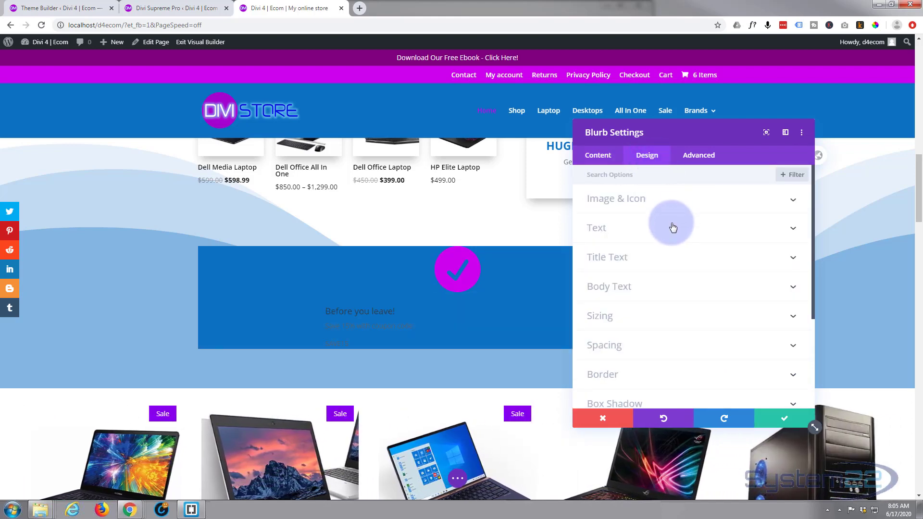
Centre the blurb text and set its text colour to Light
click(672, 228)
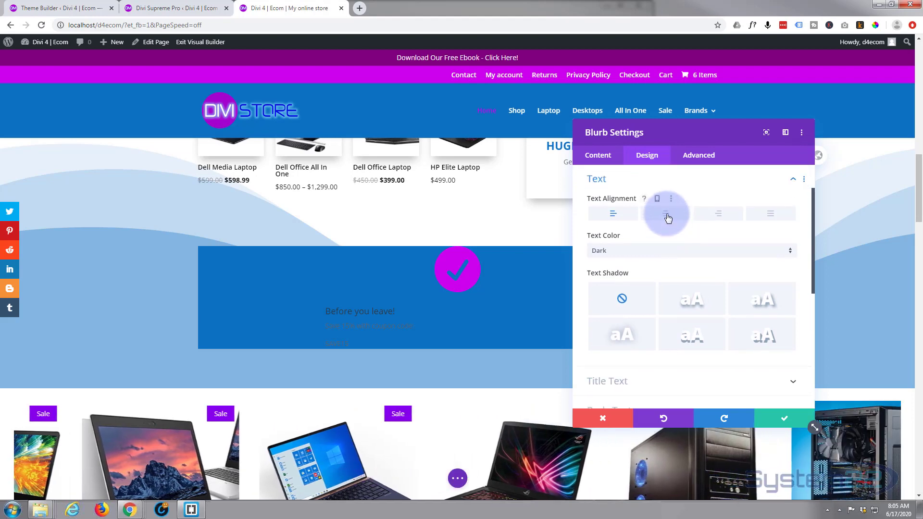
click(665, 214)
click(671, 255)
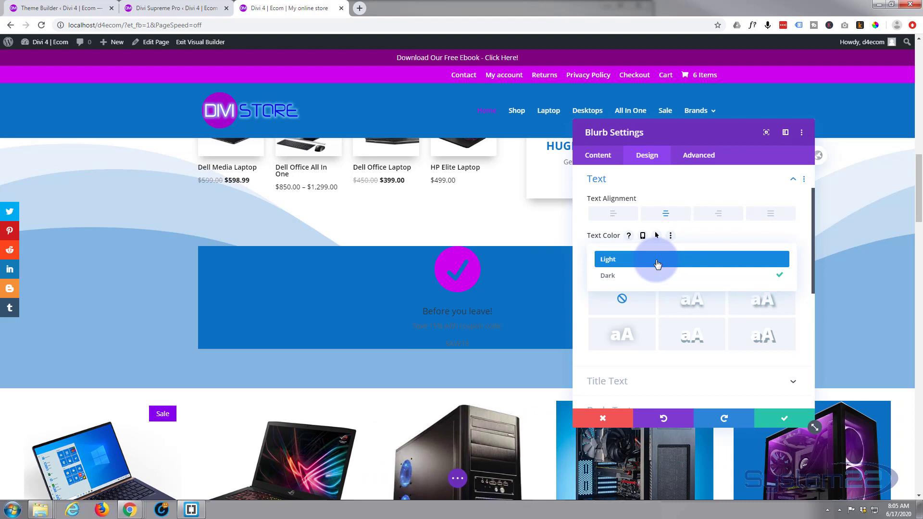
click(657, 262)
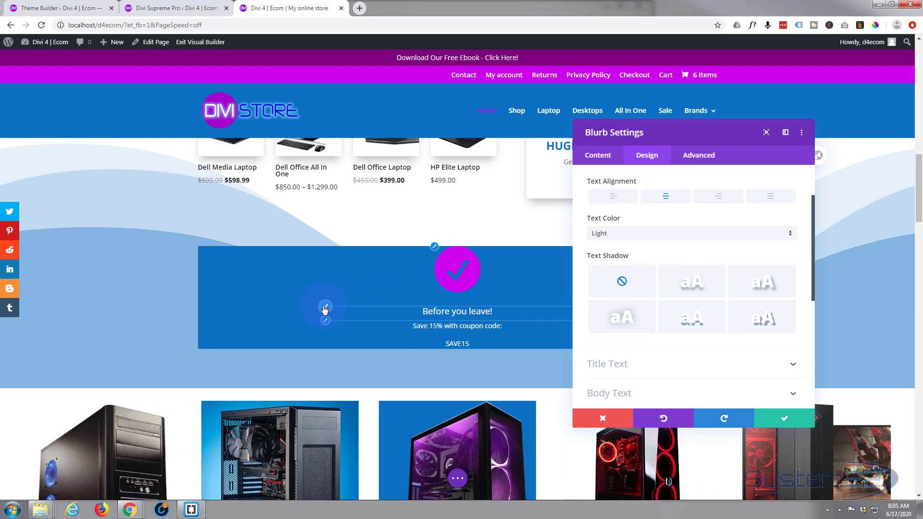
Make the blurb title bold, uppercase and 22px
click(325, 310)
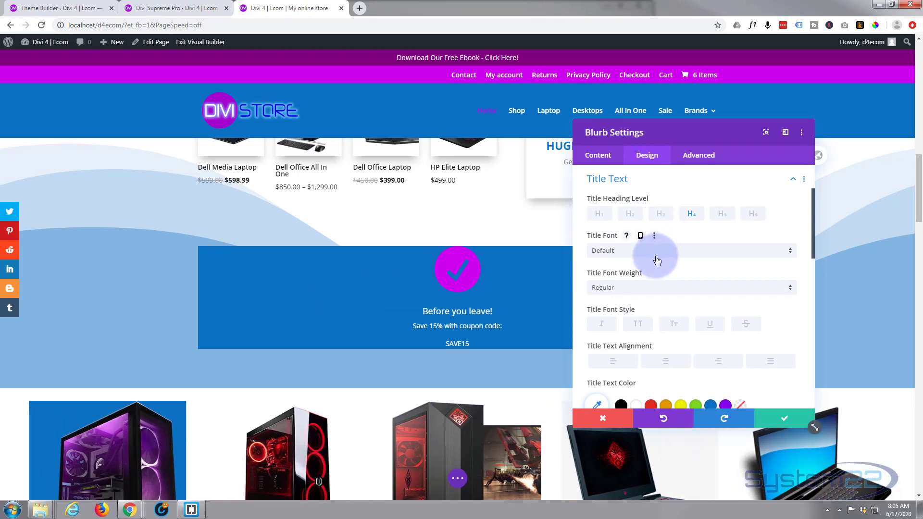
scroll(653, 258, down, 1)
click(657, 240)
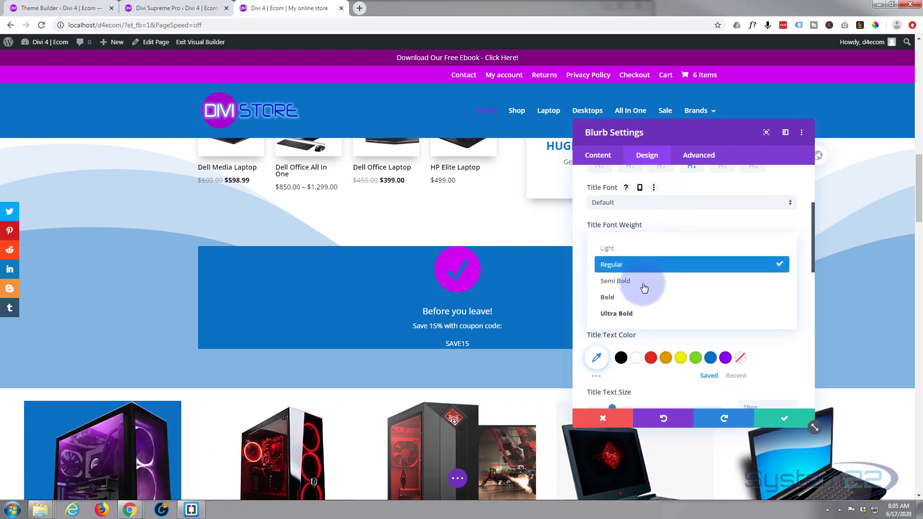
click(644, 299)
scroll(647, 288, down, 2)
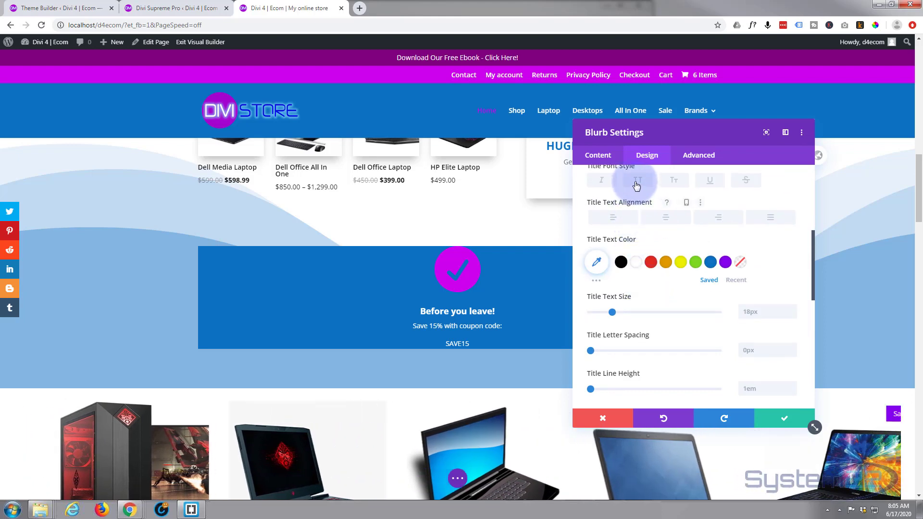
click(637, 181)
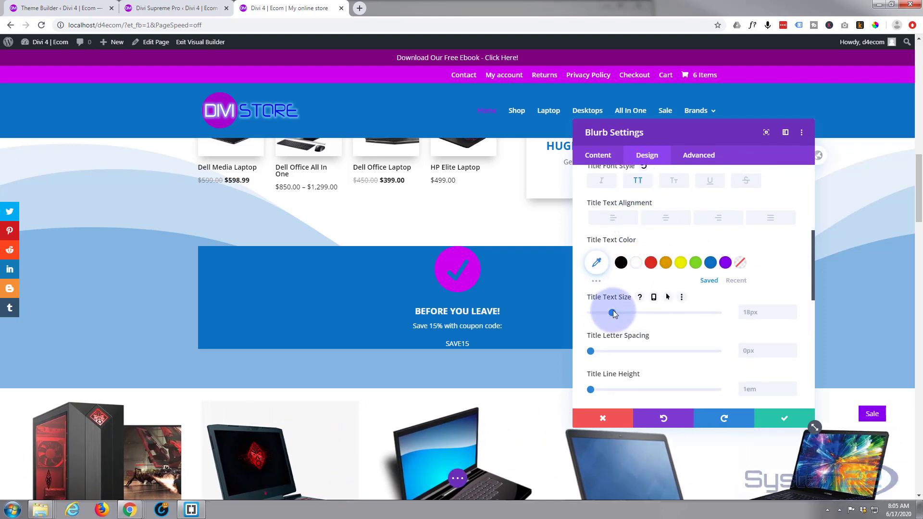
drag(613, 311, 617, 312)
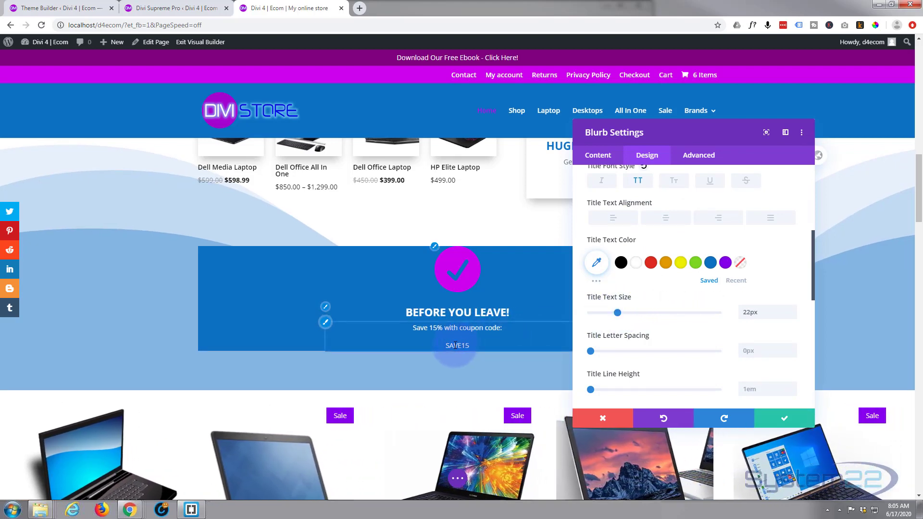
Select SAVE15 in the blurb body and open the paragraph format choices
click(597, 155)
click(612, 198)
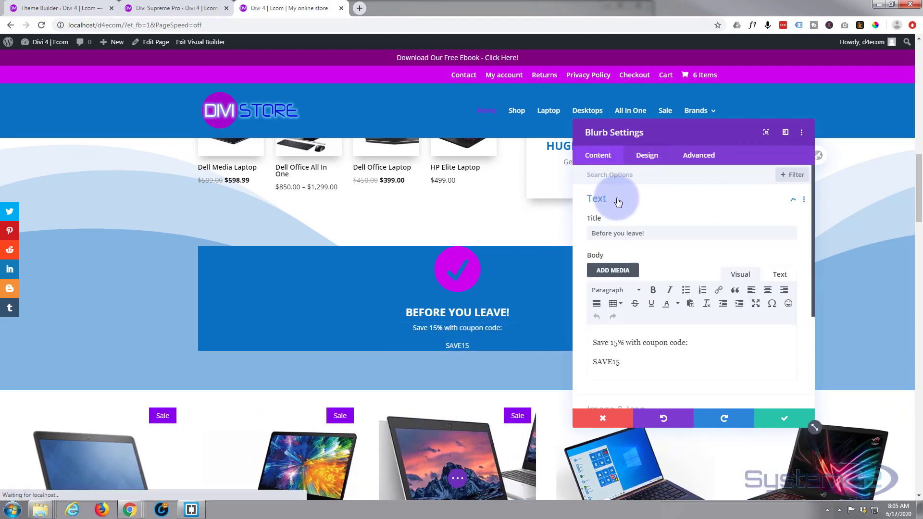
drag(625, 362, 593, 362)
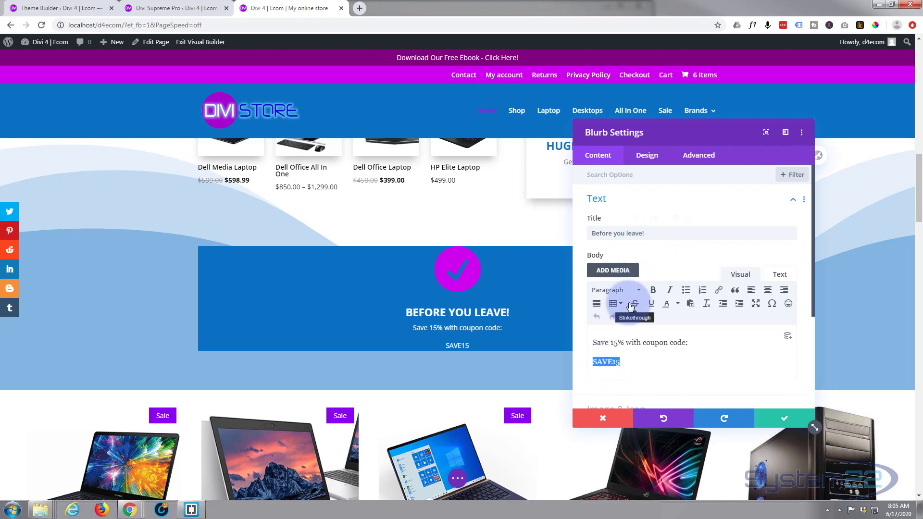
click(639, 290)
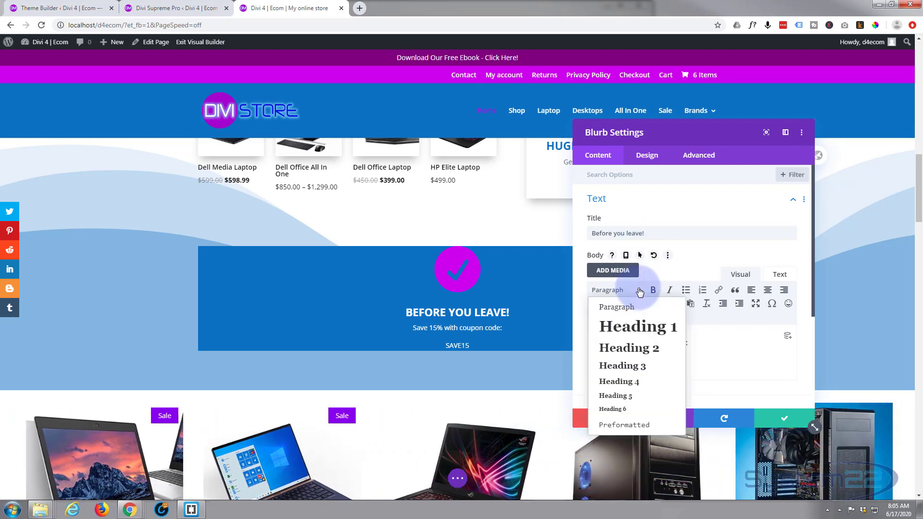
Format SAVE15 as Heading 2 and set linked 50px top and bottom padding
click(633, 353)
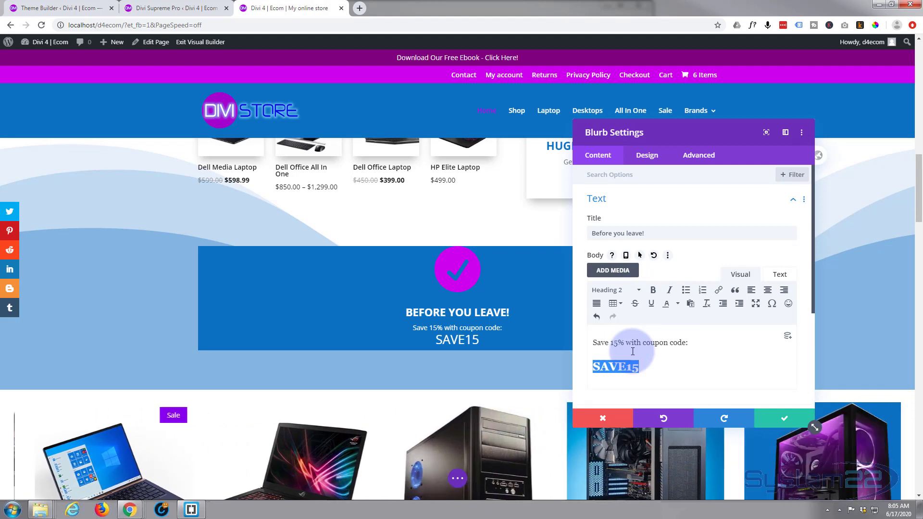
click(653, 163)
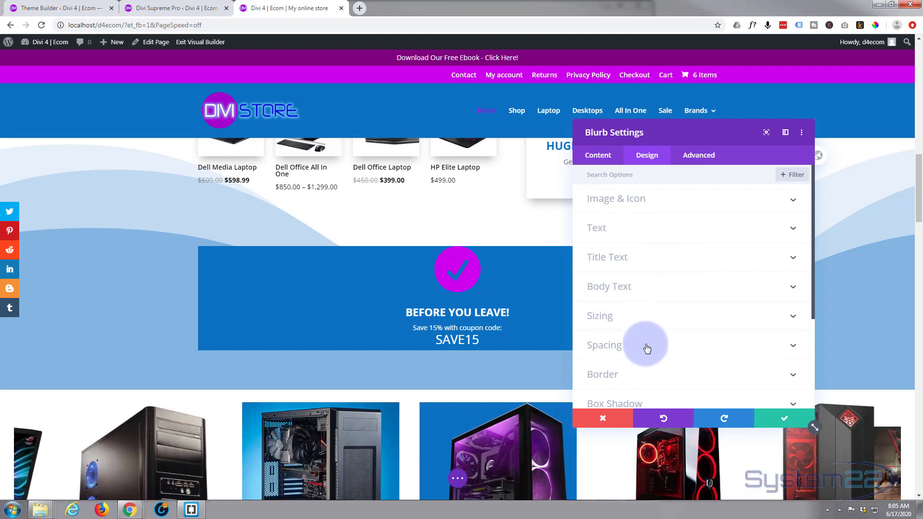
click(648, 348)
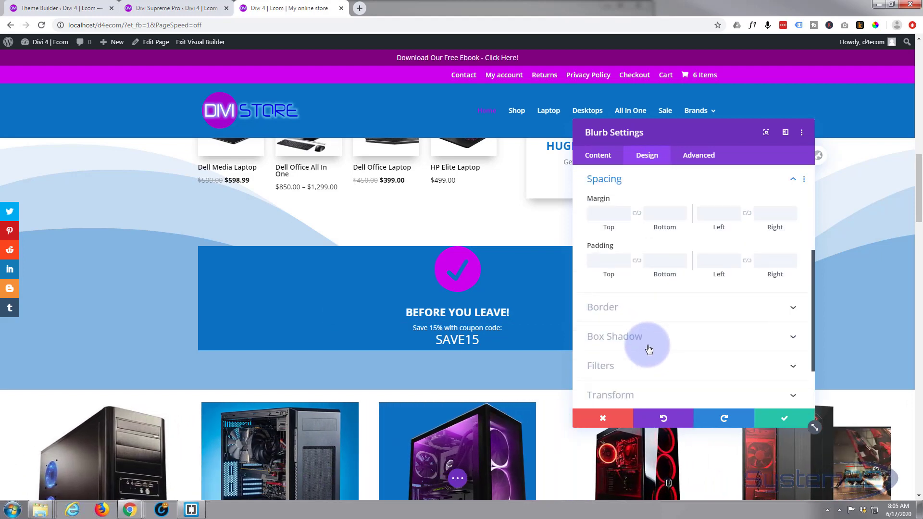
click(605, 255)
text(50)
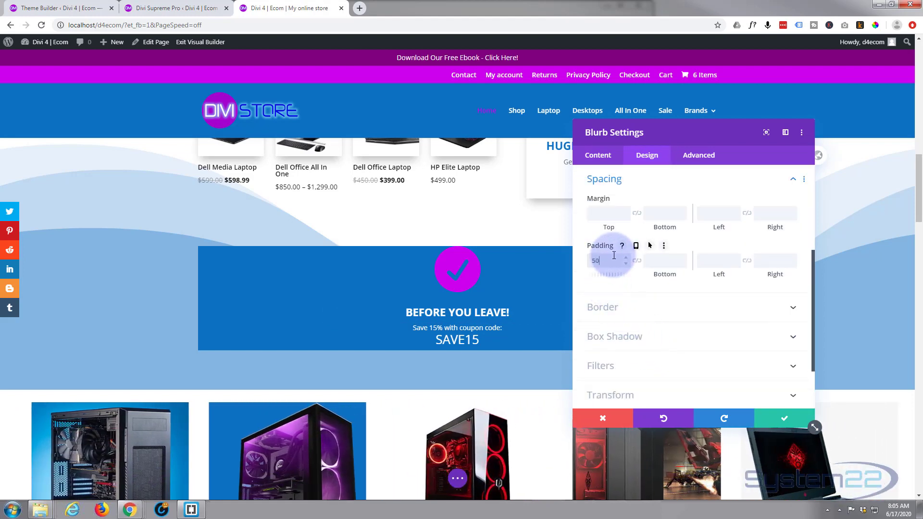
click(638, 266)
Set linked 50px left and right padding and save the blurb
click(713, 261)
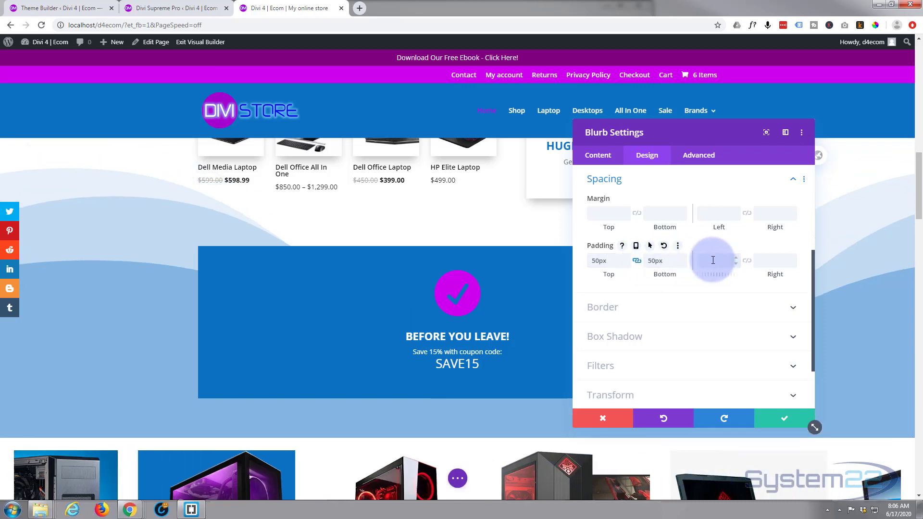
text(50)
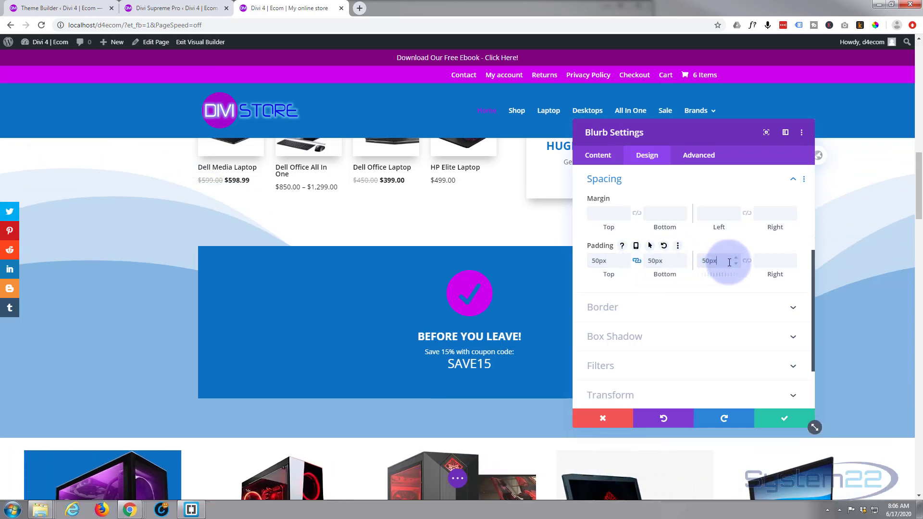
click(747, 261)
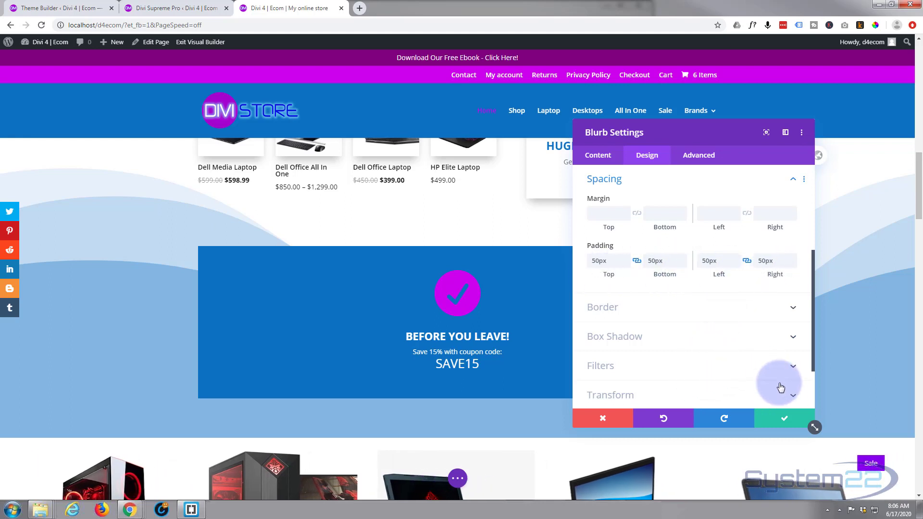
click(780, 420)
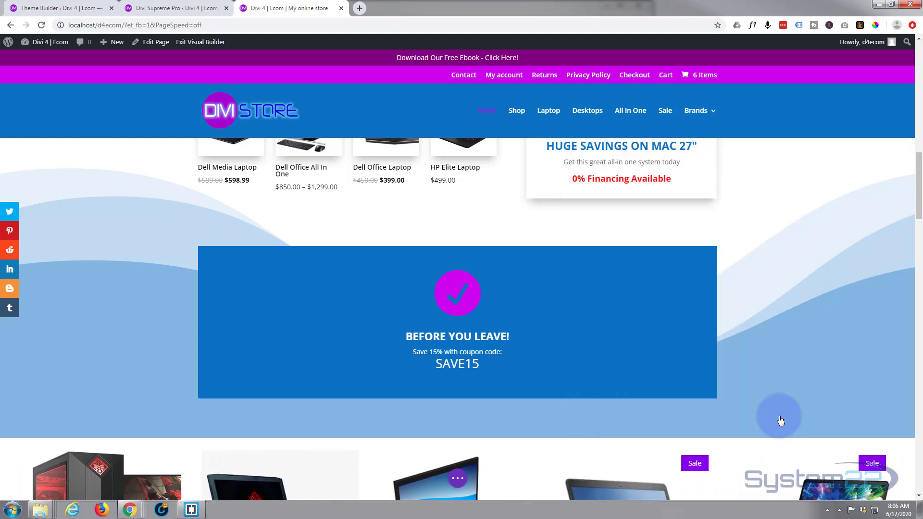
Add a Shop module to the row below the coupon blurb
scroll(486, 325, down, 1)
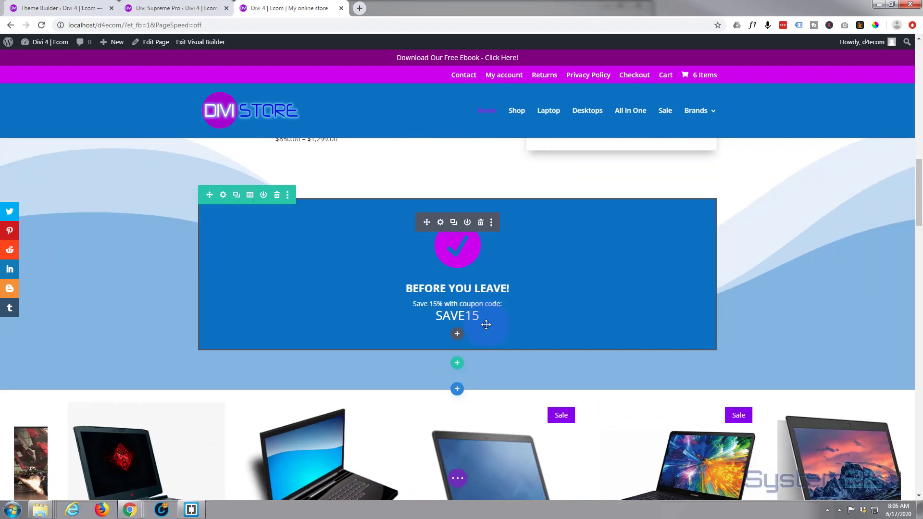
click(457, 336)
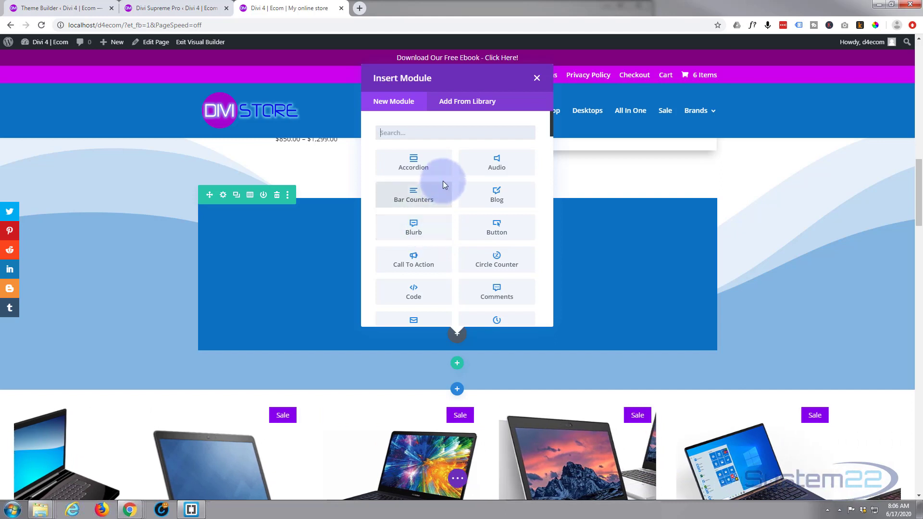
scroll(443, 181, down, 2)
scroll(444, 180, down, 4)
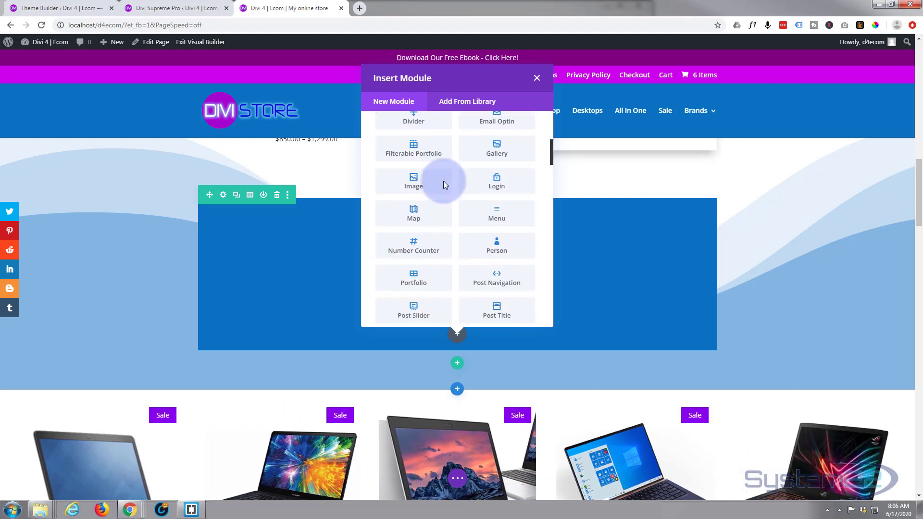
scroll(443, 185, down, 2)
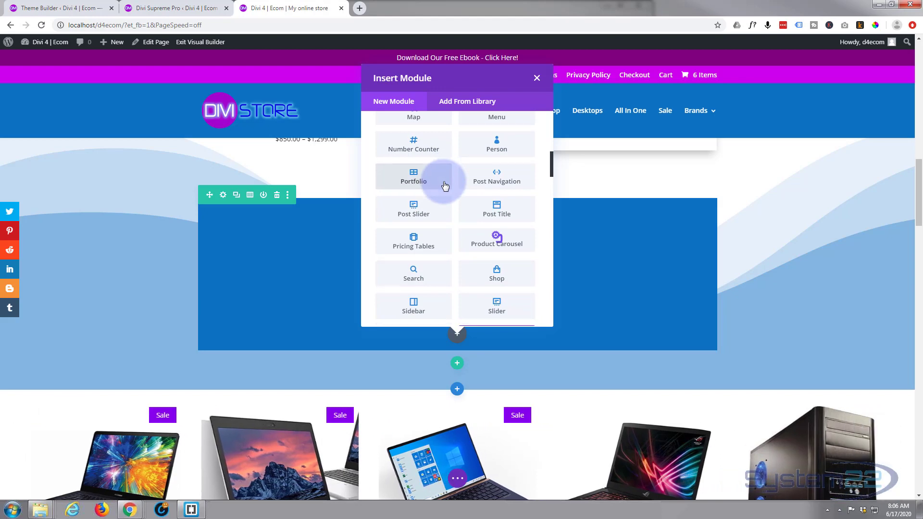
scroll(462, 188, down, 3)
key(Escape)
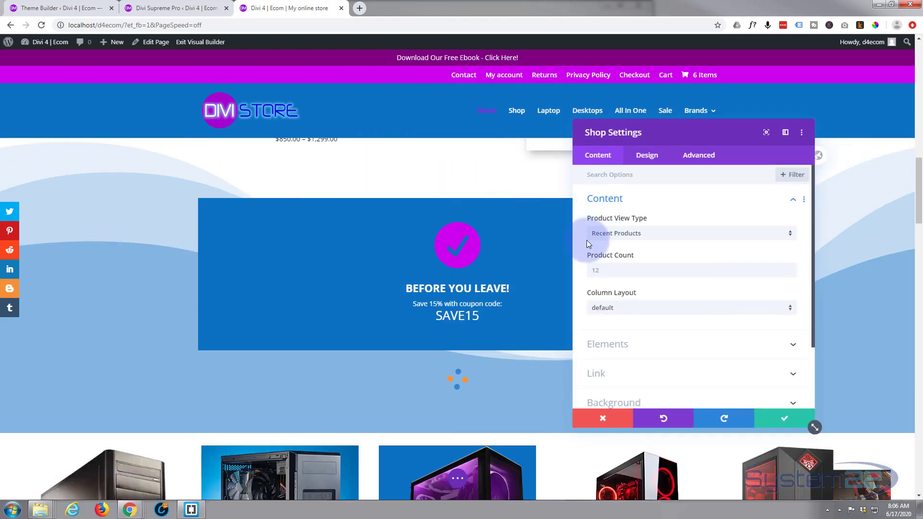
Set the shop to Product Category view showing only the Sale category
click(689, 234)
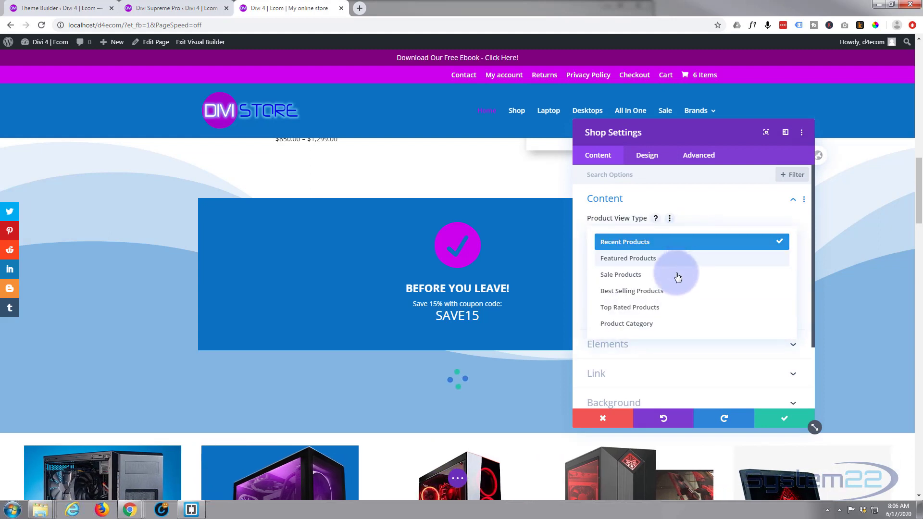
click(645, 326)
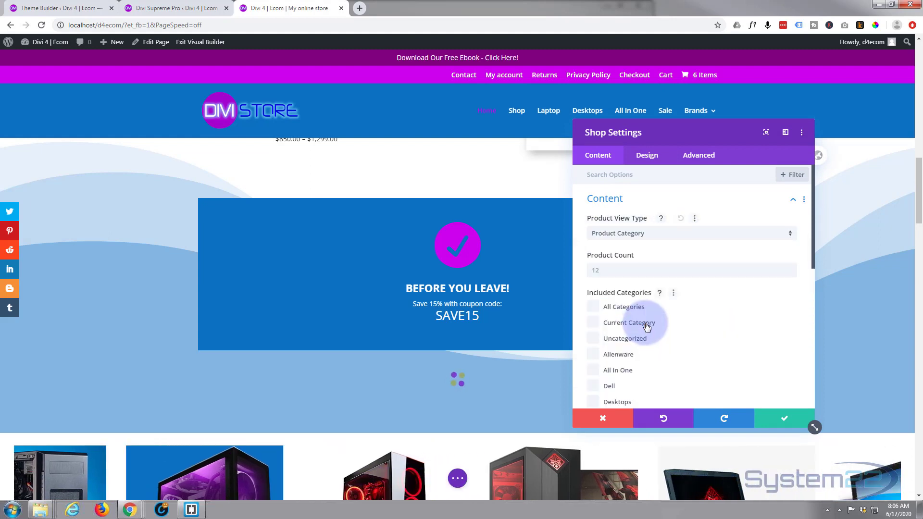
scroll(670, 361, down, 2)
scroll(669, 361, down, 1)
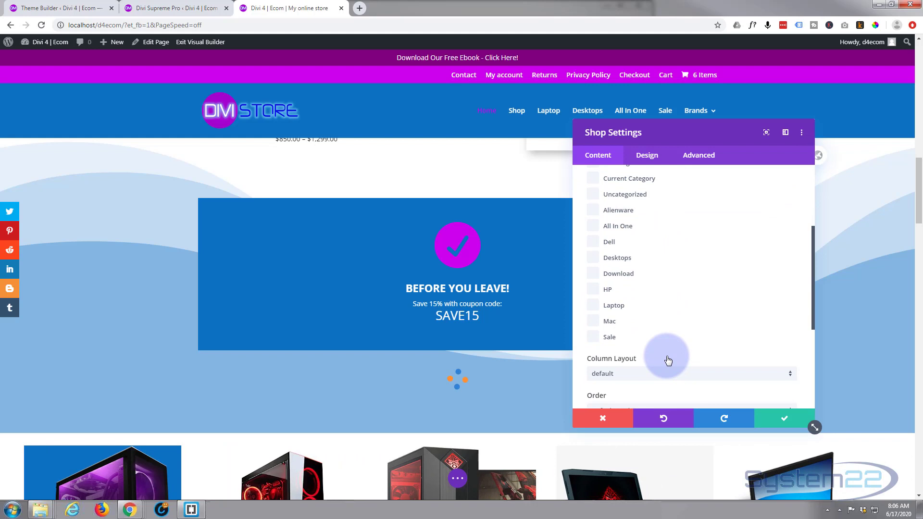
click(595, 337)
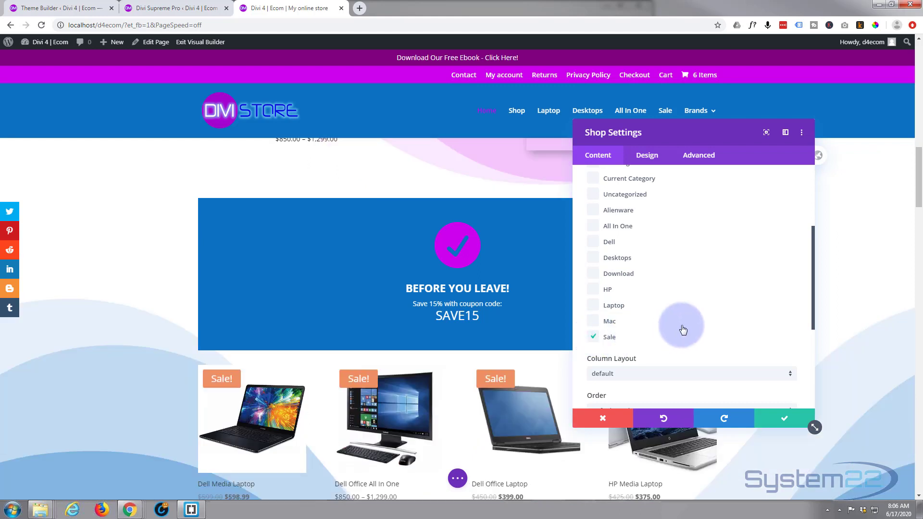
scroll(683, 330, down, 3)
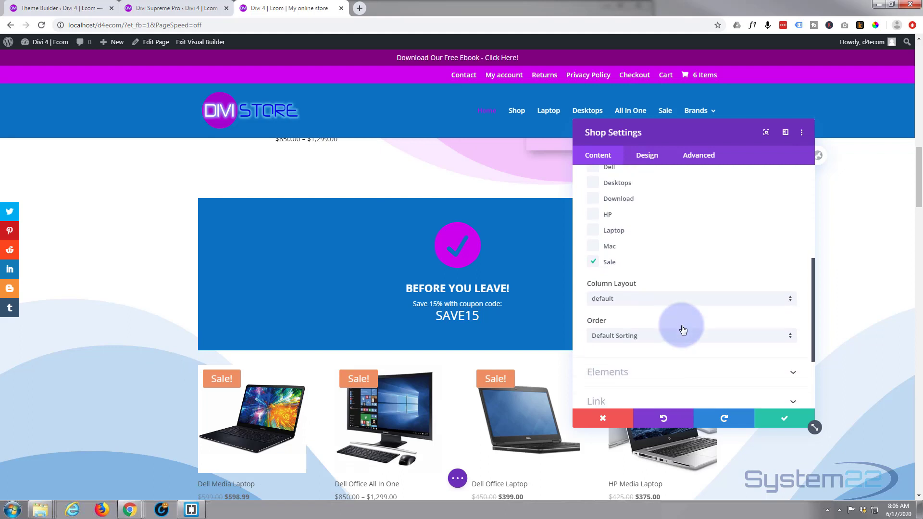
scroll(682, 328, down, 2)
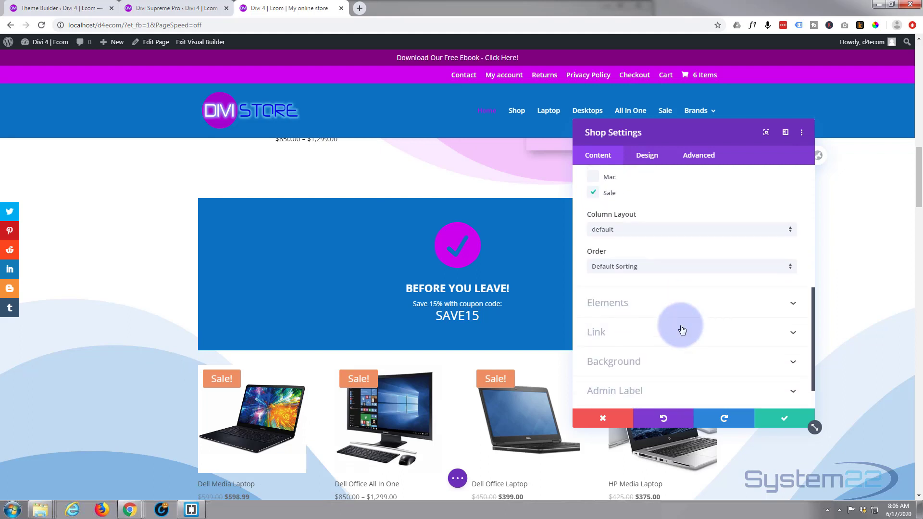
Make the shop's sale badges purple #8300e9 and save the module
click(648, 155)
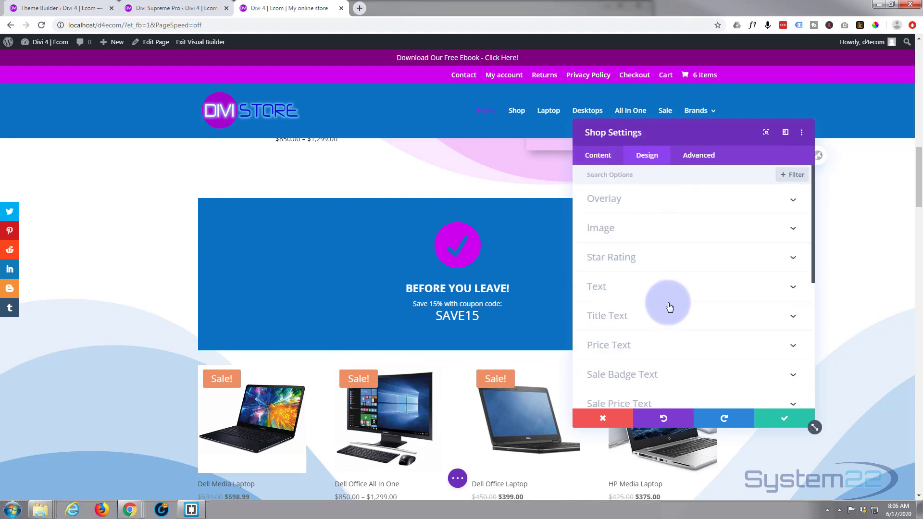
scroll(666, 314, down, 1)
scroll(668, 307, down, 1)
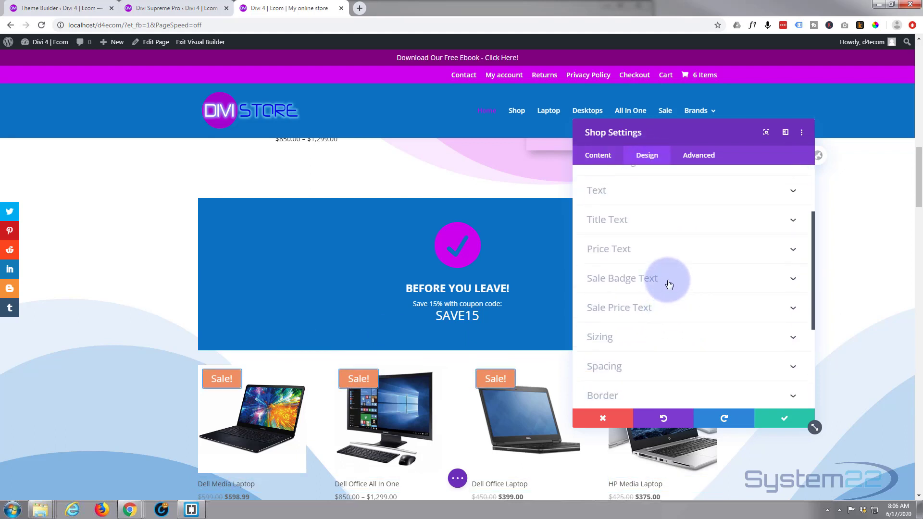
click(669, 285)
scroll(667, 279, down, 1)
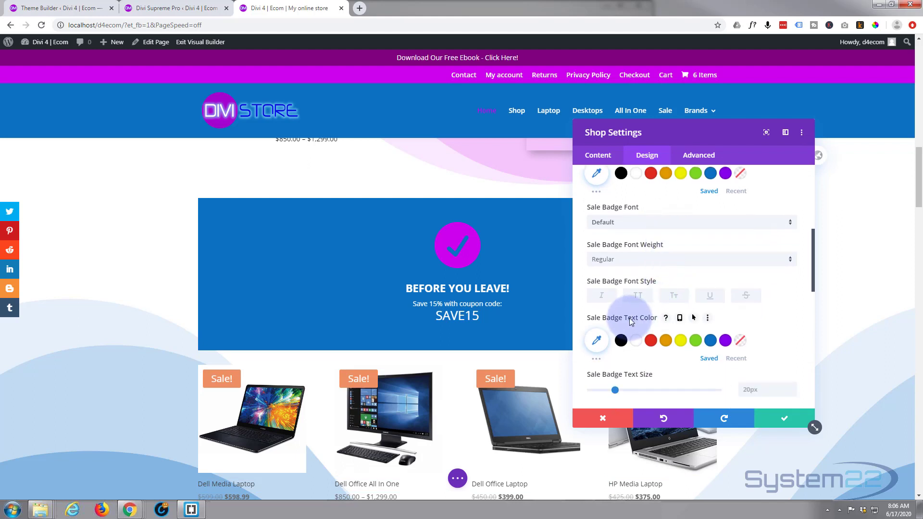
scroll(629, 319, up, 1)
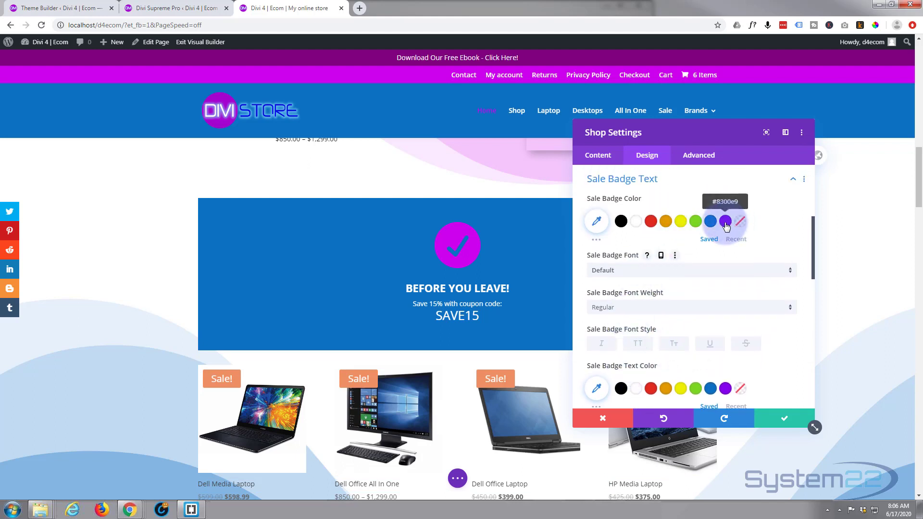
click(725, 222)
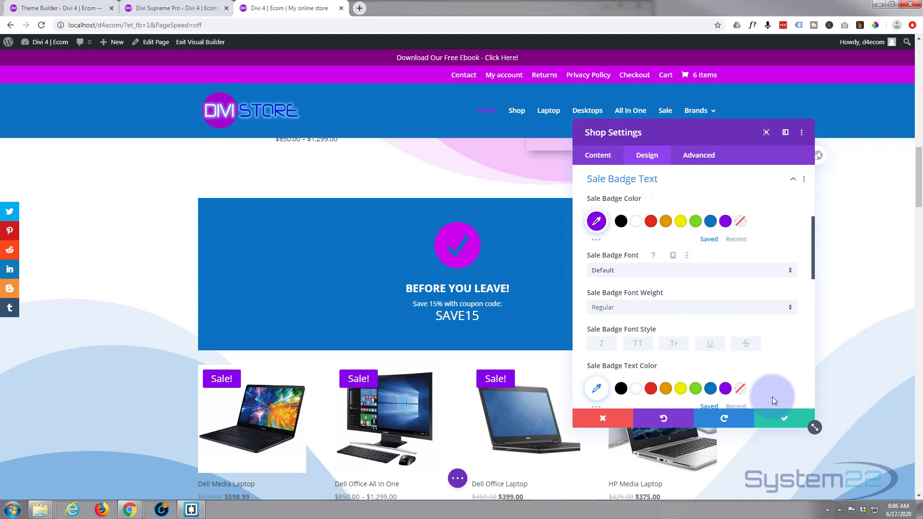
click(780, 422)
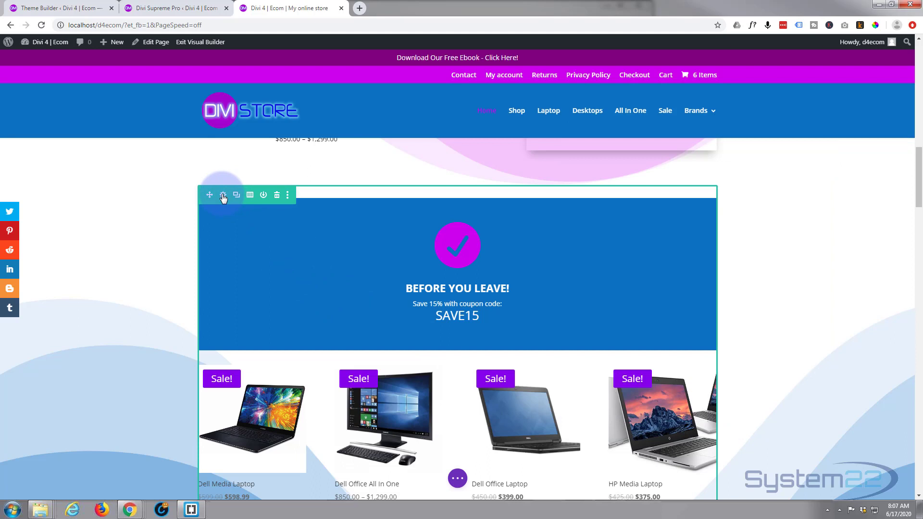
Give the coupon row a semi-transparent light blue background
click(223, 196)
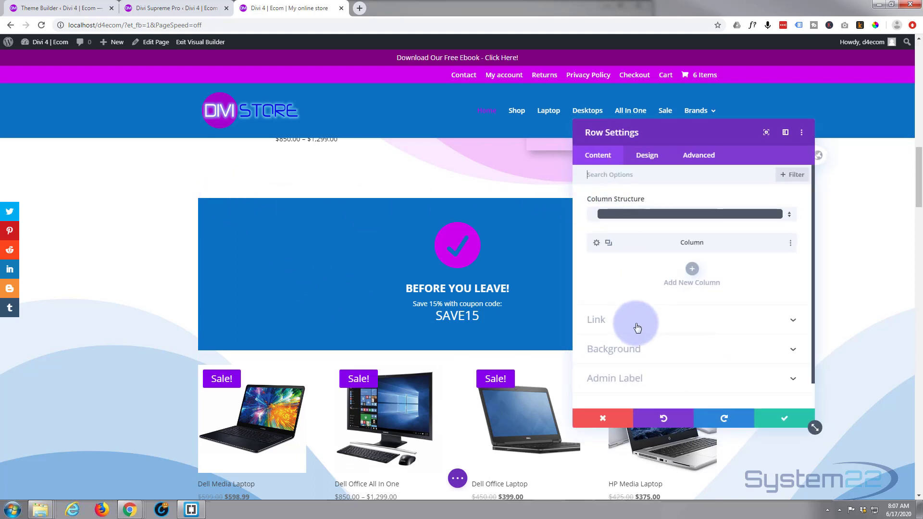
scroll(637, 328, down, 1)
click(696, 322)
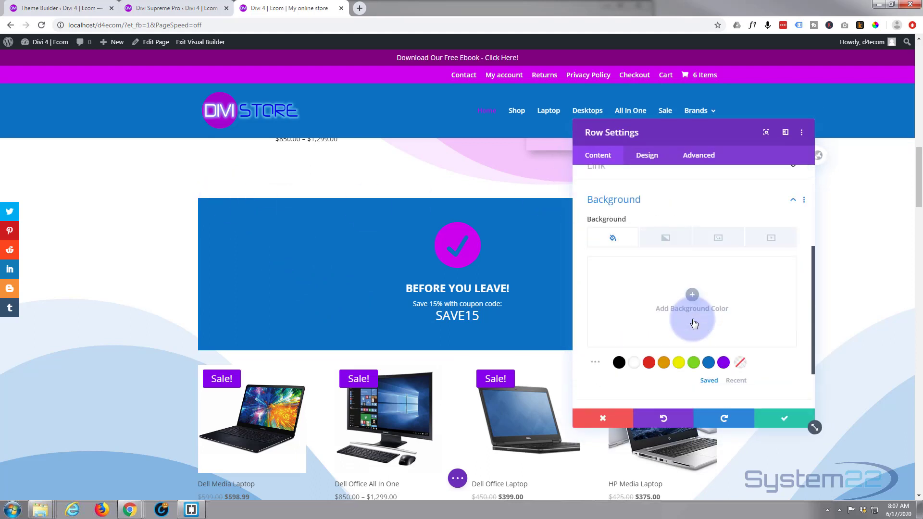
click(595, 363)
scroll(616, 348, down, 2)
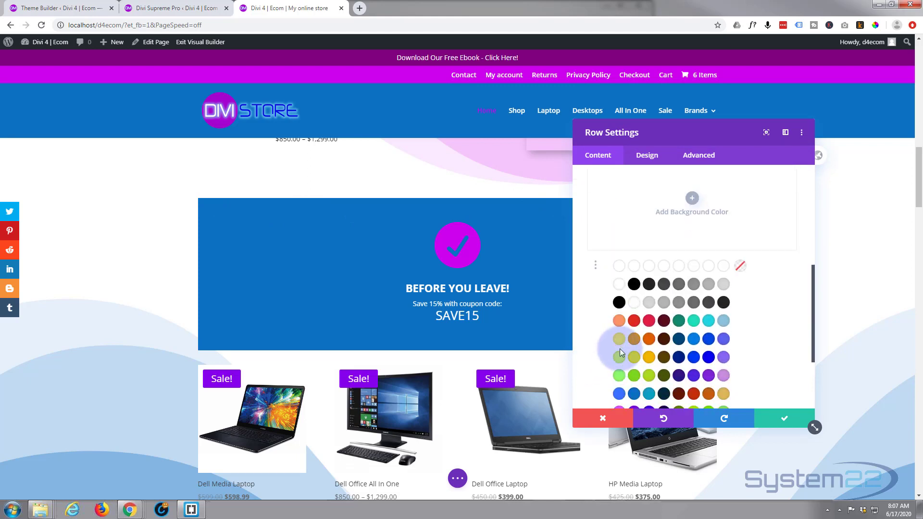
click(724, 321)
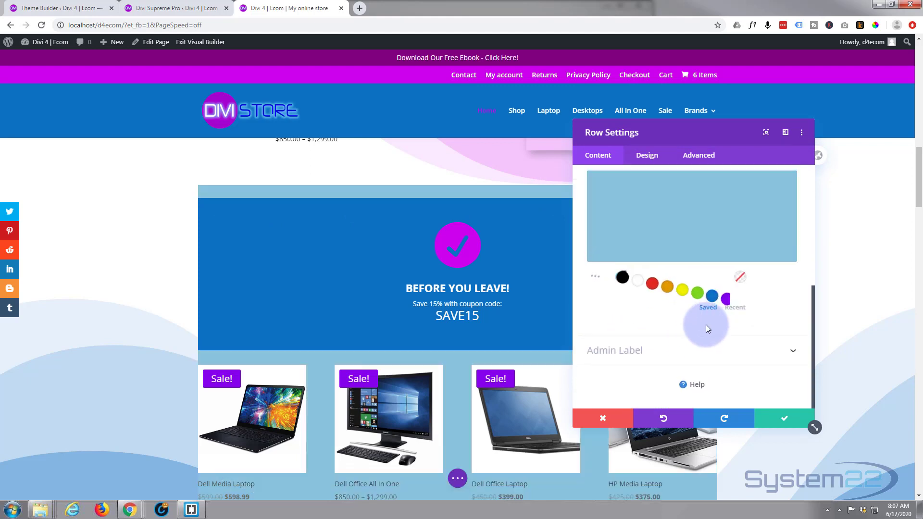
scroll(673, 303, up, 3)
click(662, 342)
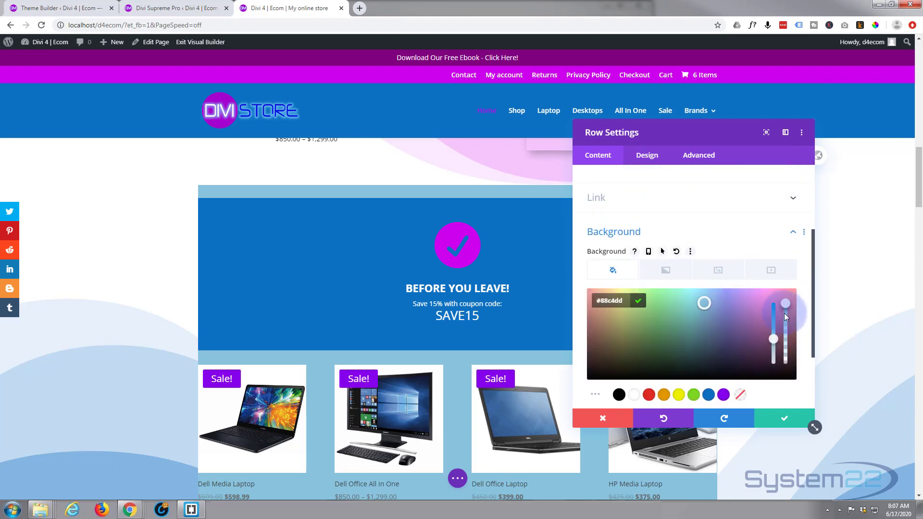
drag(786, 317, 787, 325)
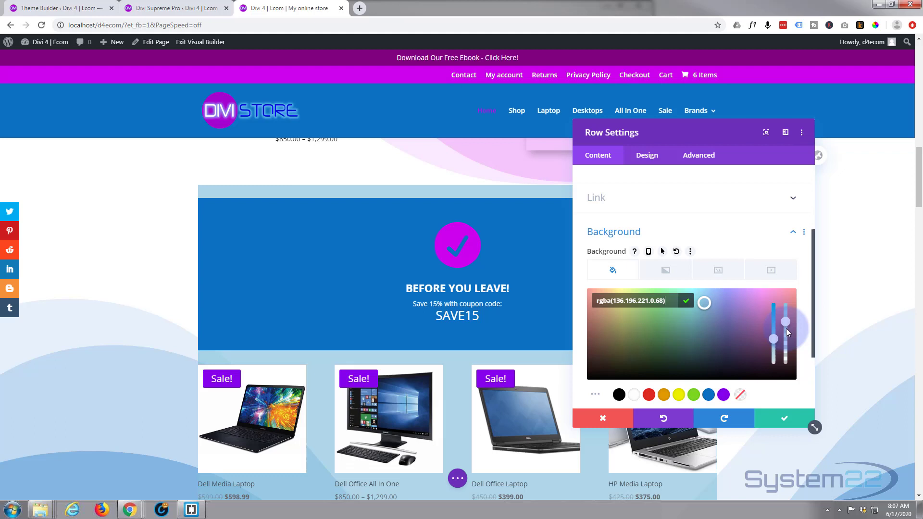
click(681, 182)
Set 30px padding on all sides of the row and save its settings
click(648, 159)
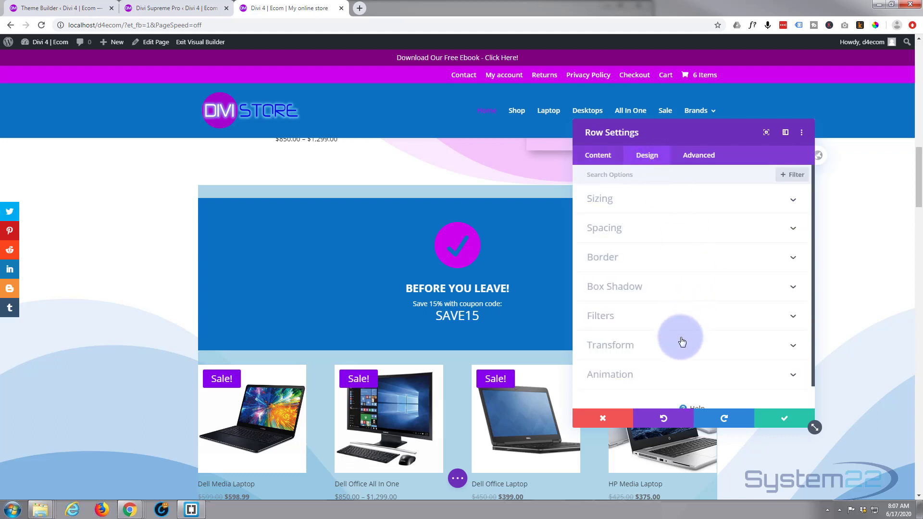
click(689, 229)
click(605, 264)
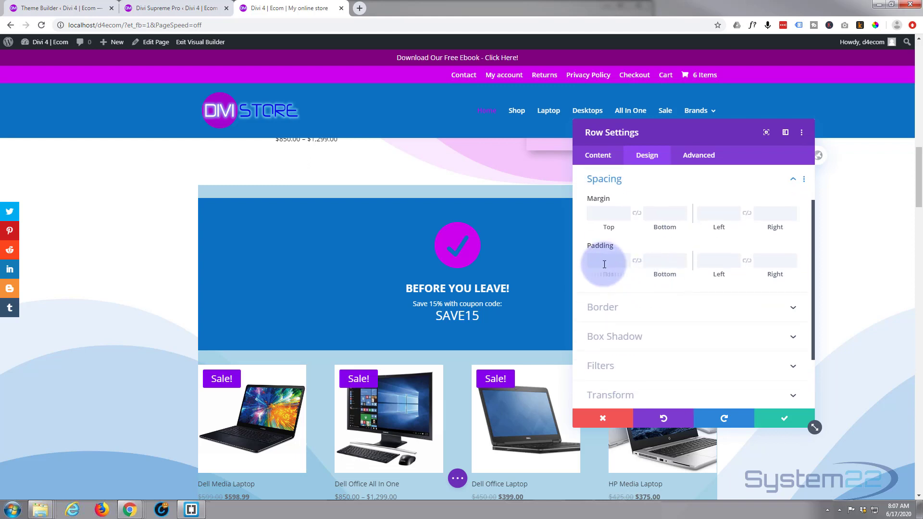
text(30)
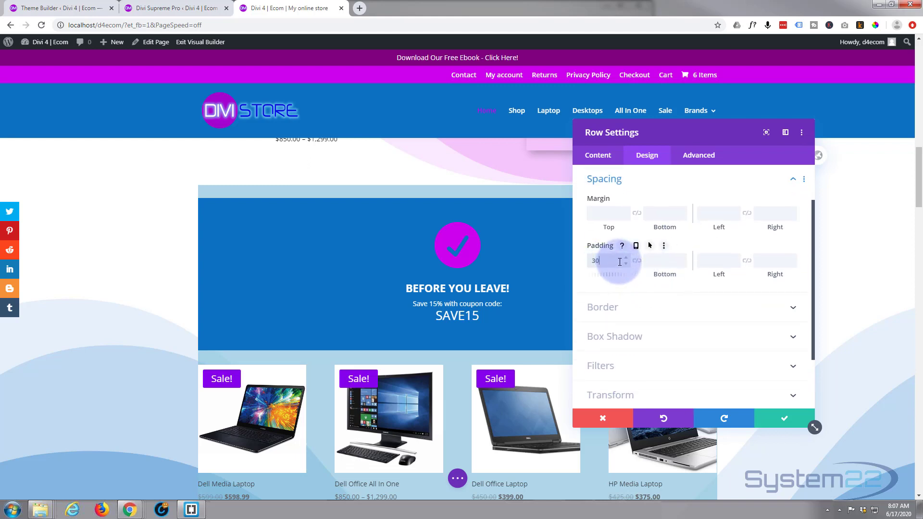
click(660, 266)
click(709, 259)
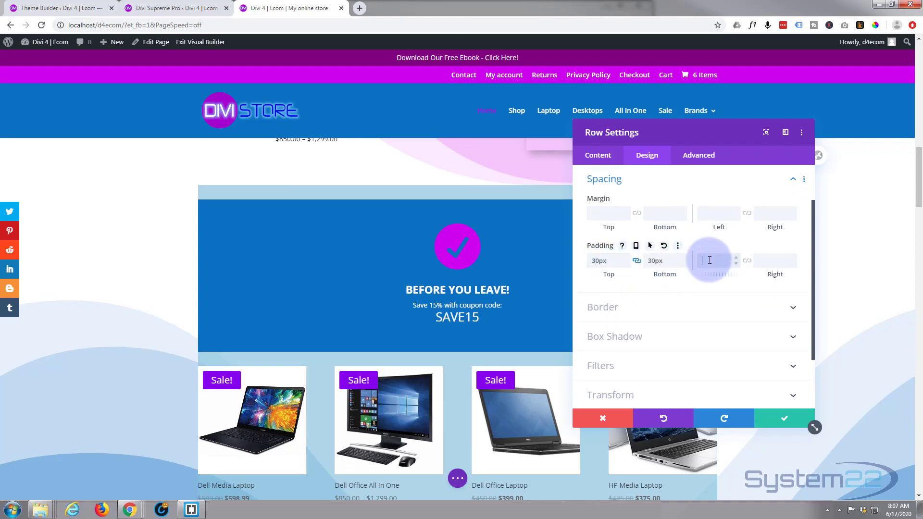
text(30)
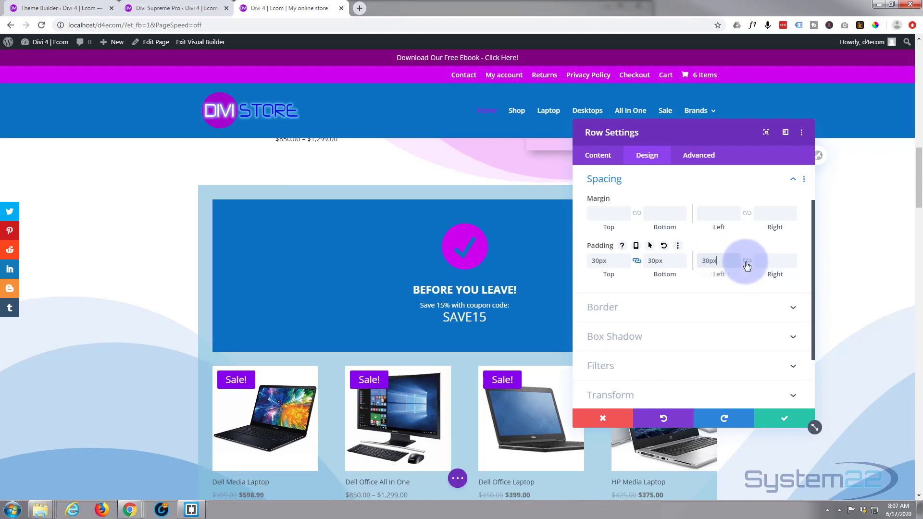
click(747, 261)
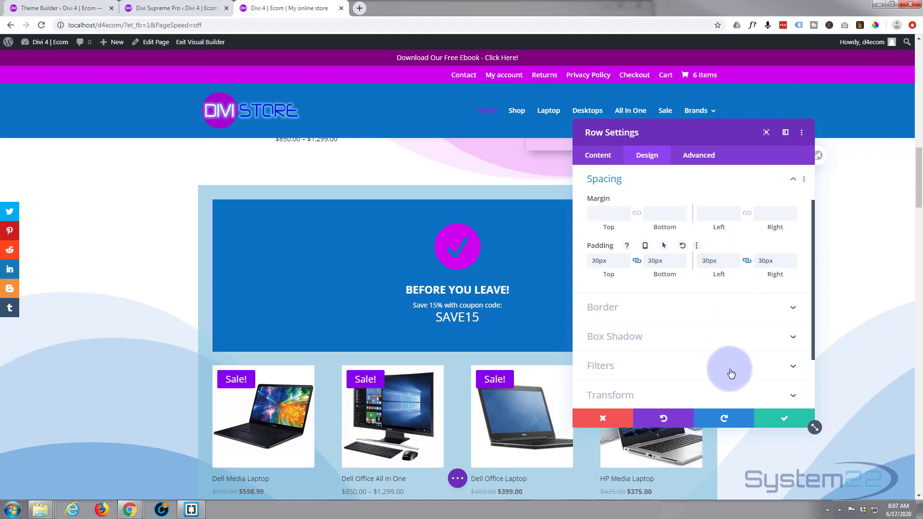
click(786, 420)
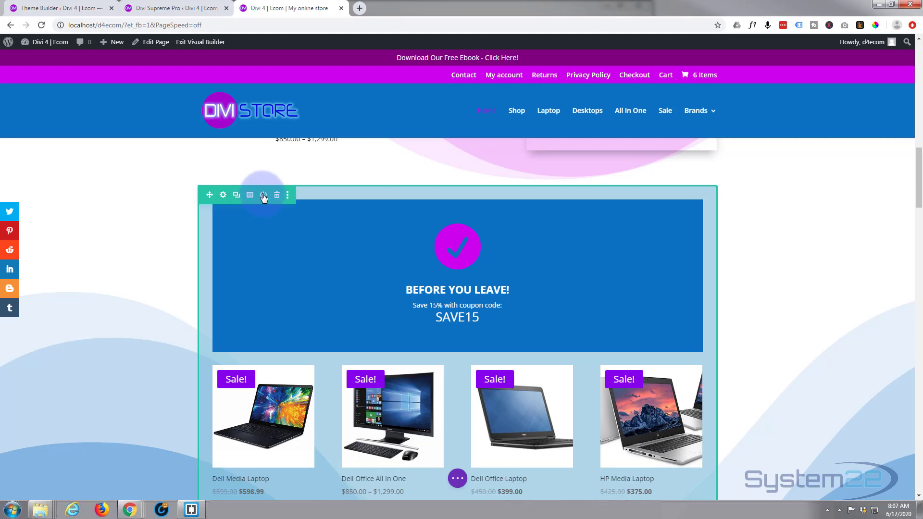
Save the coupon row to the Divi Library under the layout name 'exit'
click(263, 195)
click(233, 294)
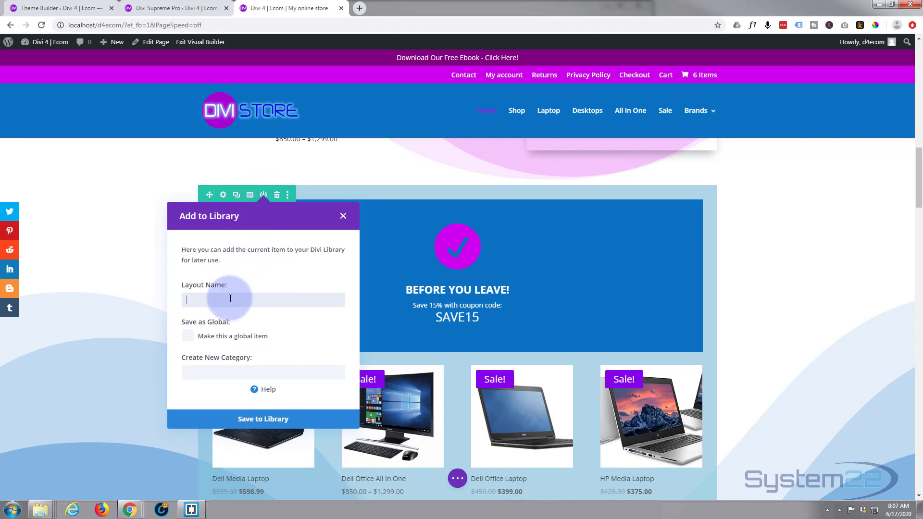
text(exit)
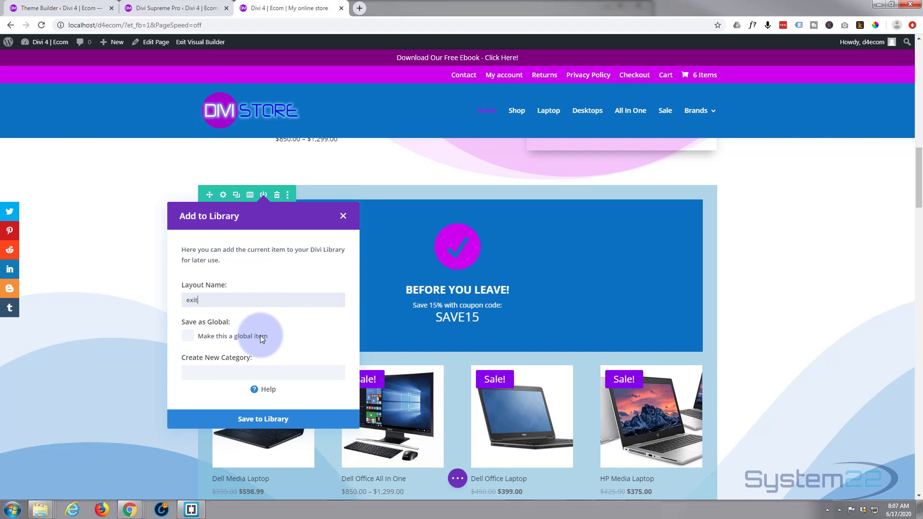
click(263, 421)
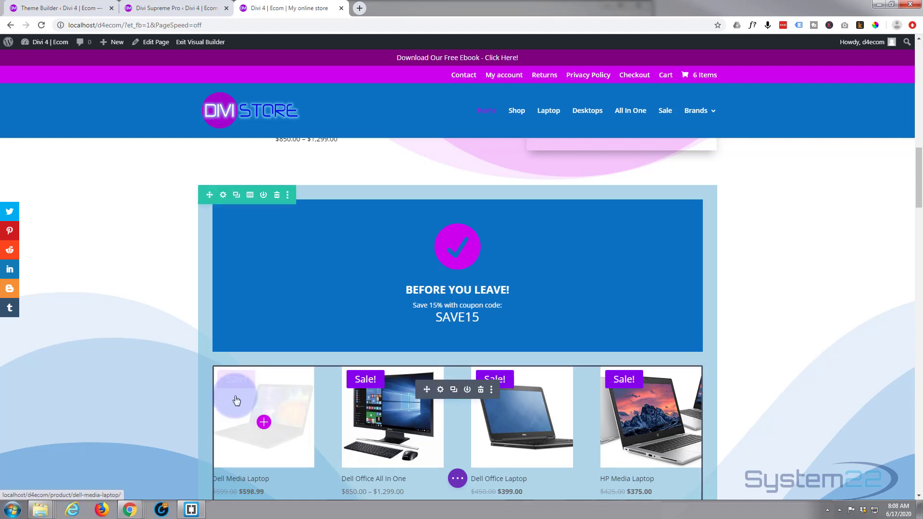
Delete the popup and sale section, save the homepage, and exit to the Theme Builder
click(278, 196)
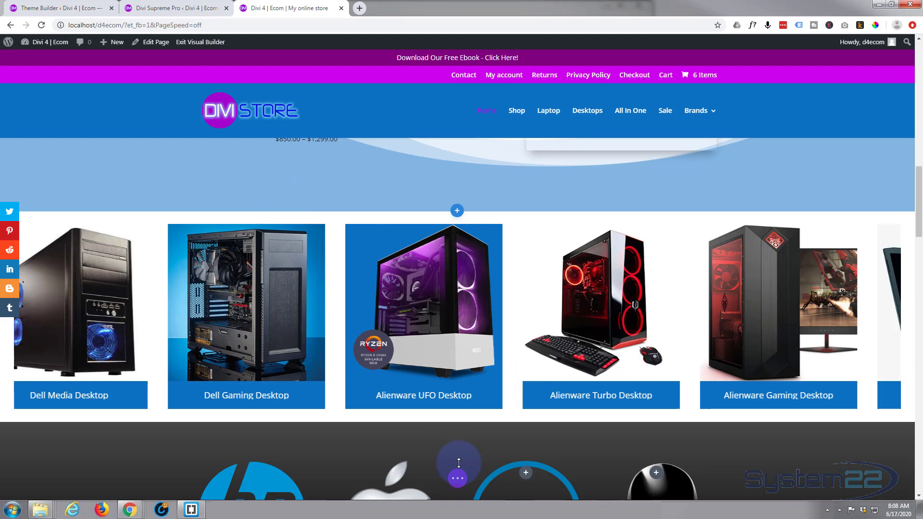
click(458, 480)
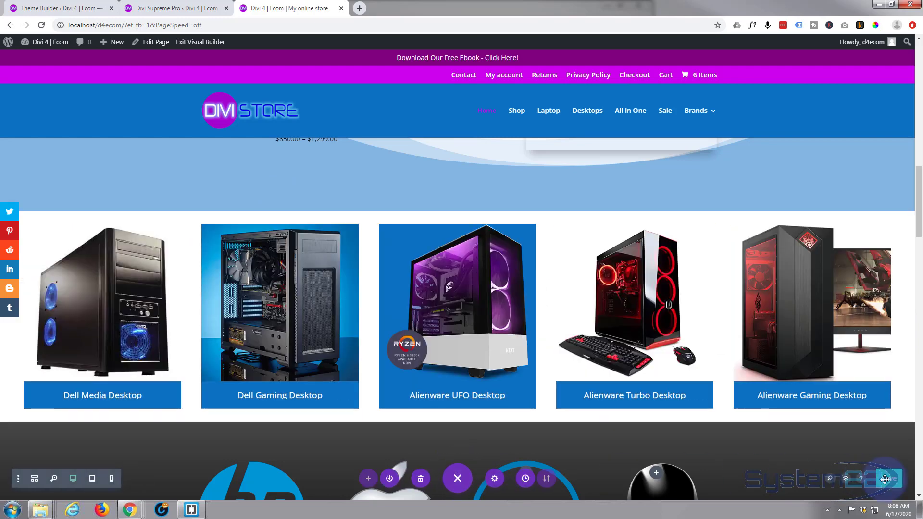
click(887, 480)
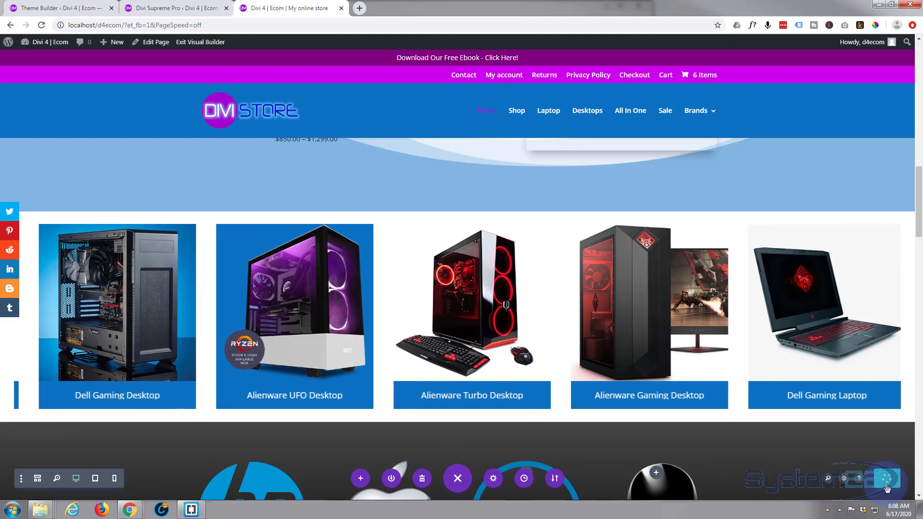
click(275, 154)
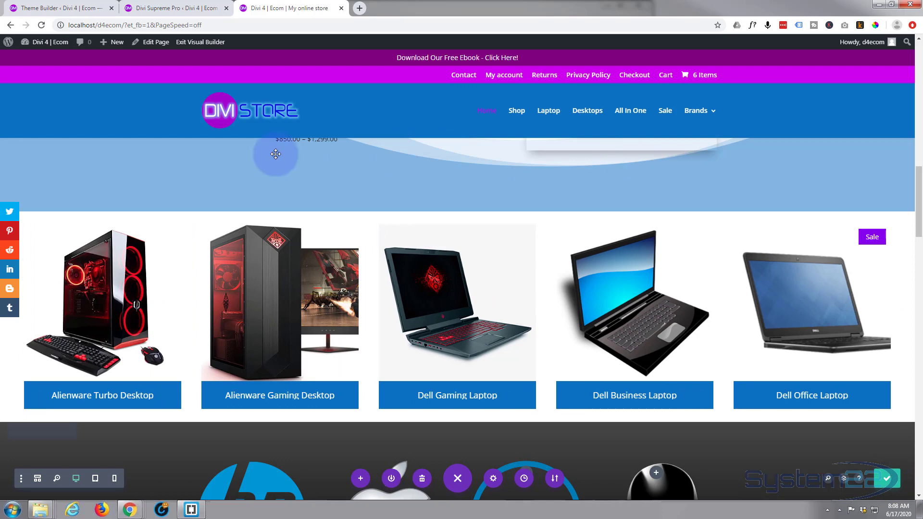
click(205, 42)
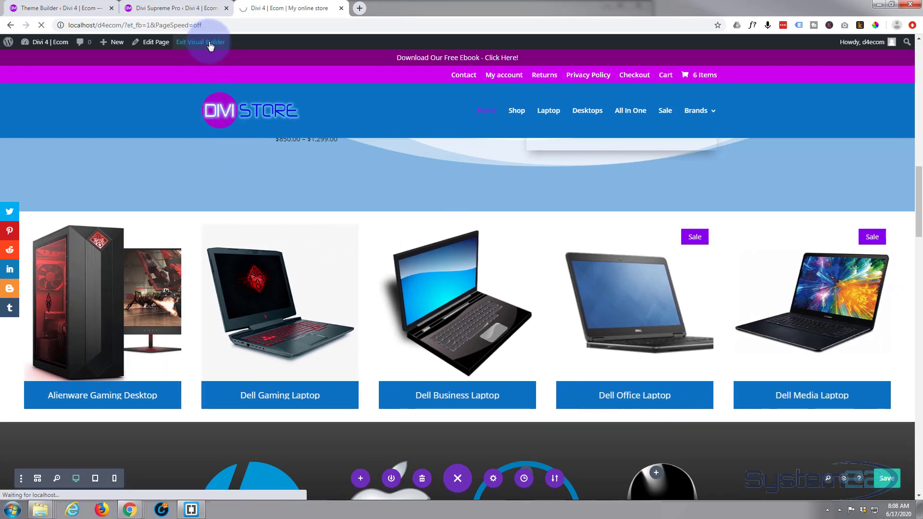
click(44, 10)
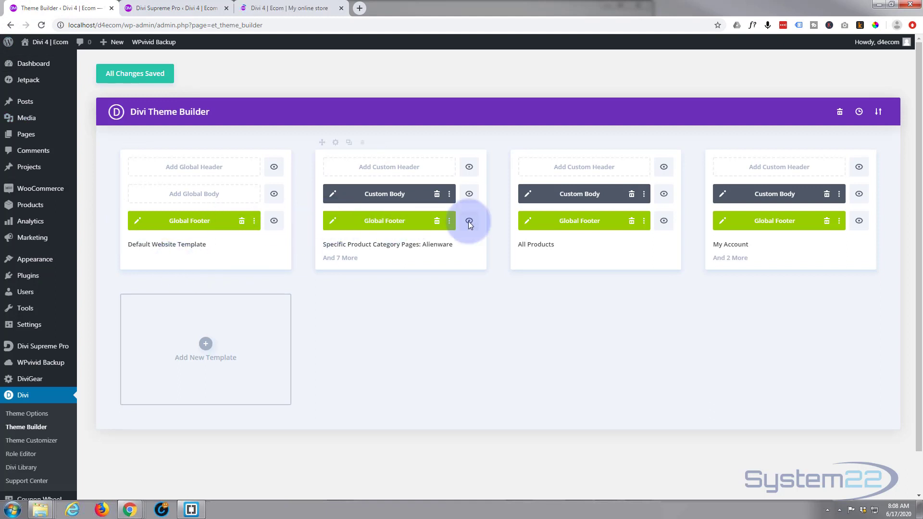
Open the Global Footer layout with its computer, site and shop link columns for editing
click(332, 222)
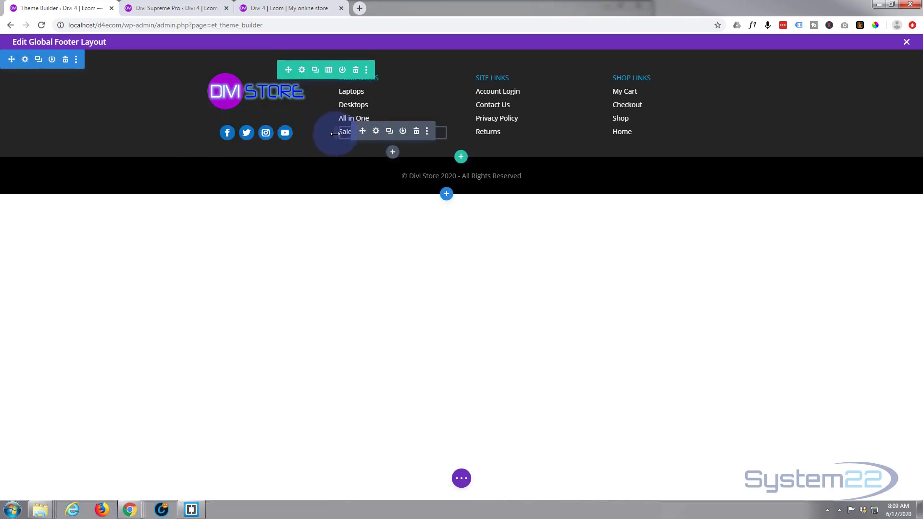
drag(325, 135, 355, 96)
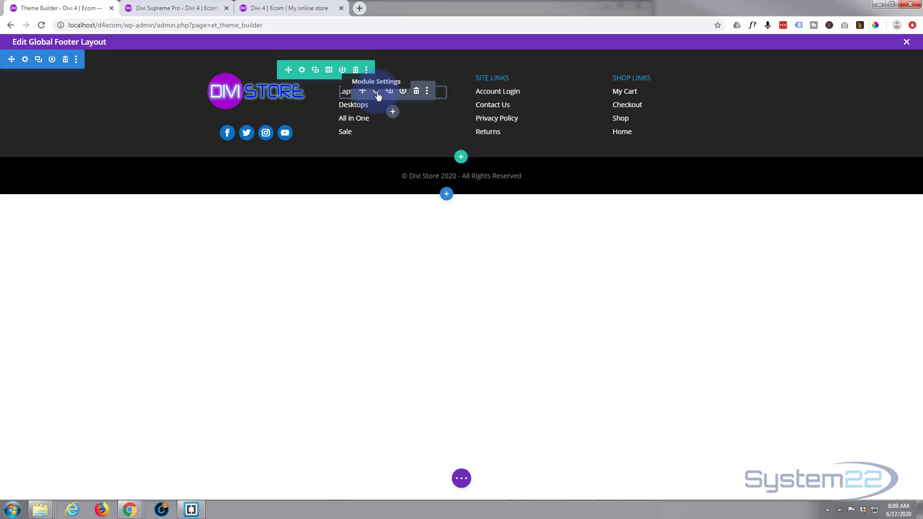
Show the Laptops text module's Advanced Visibility options and try its Use Popup toggle
click(377, 94)
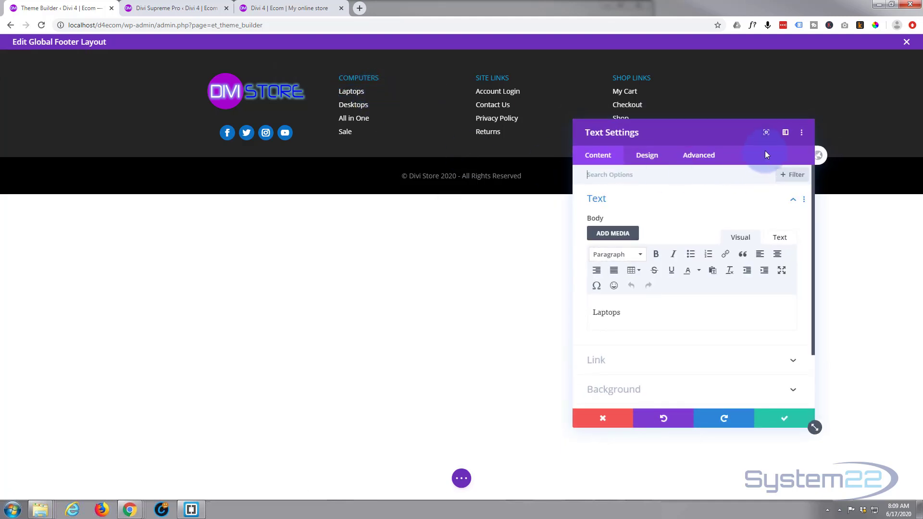
click(711, 156)
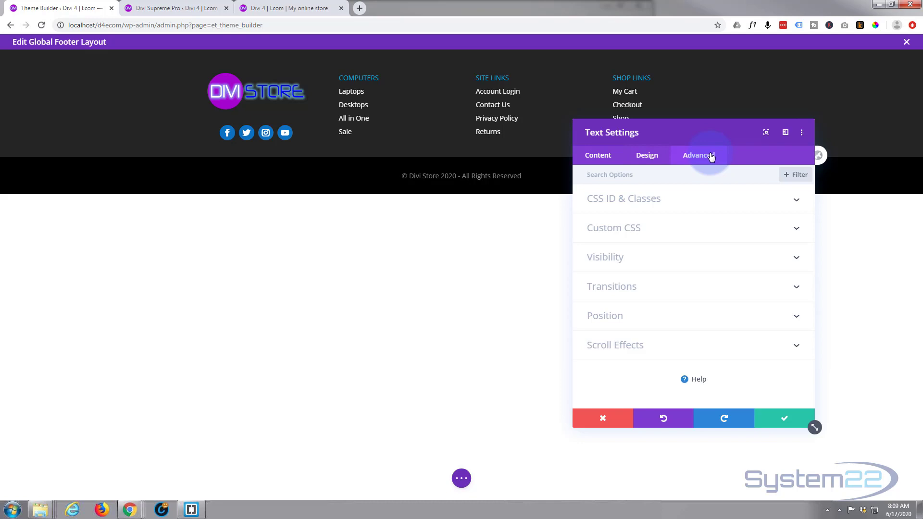
click(697, 262)
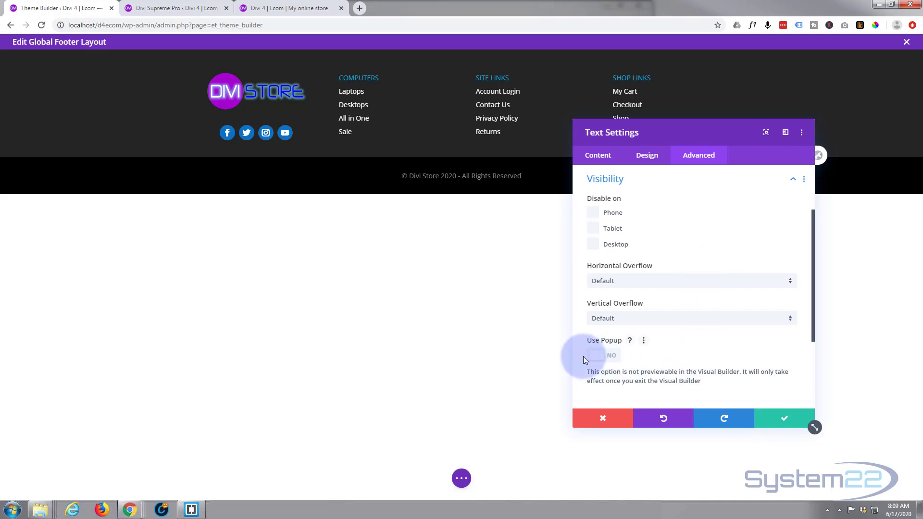
click(609, 356)
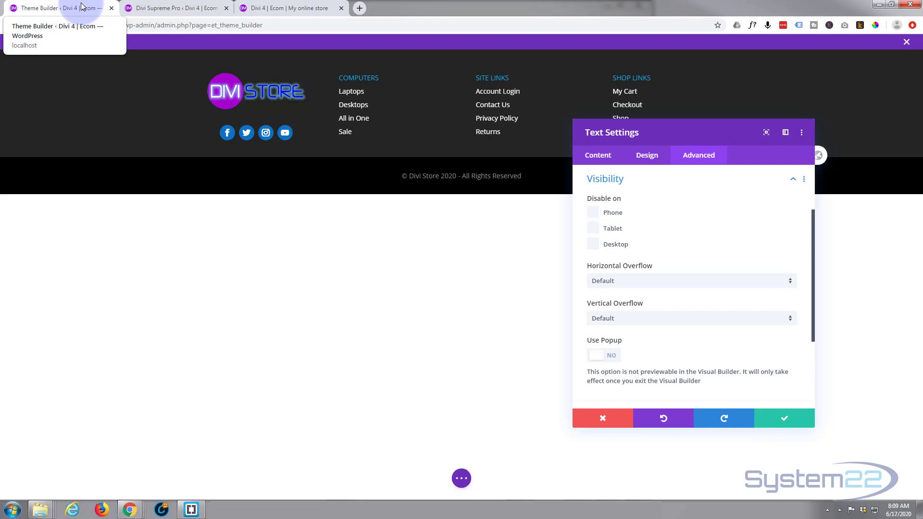
Save Divi Supreme Pro's general settings with Enable Divi Popup on, returning to the footer editor
click(147, 10)
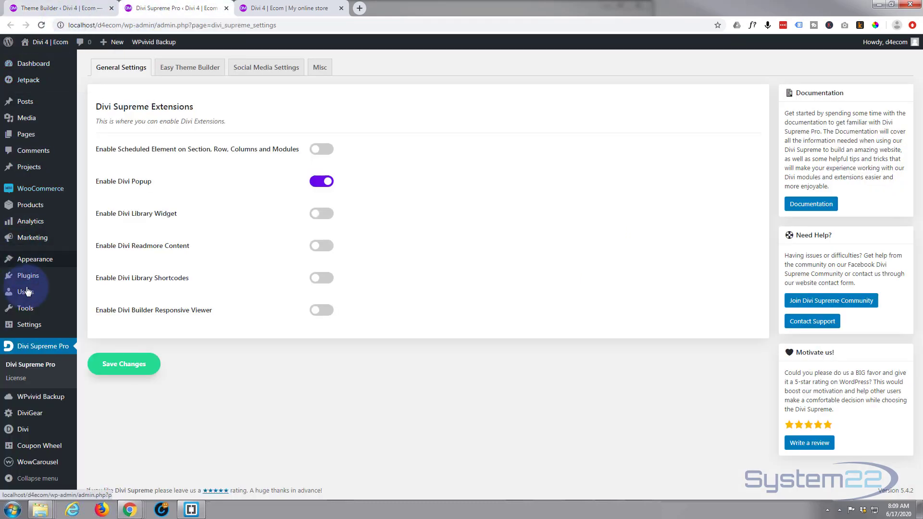
click(26, 347)
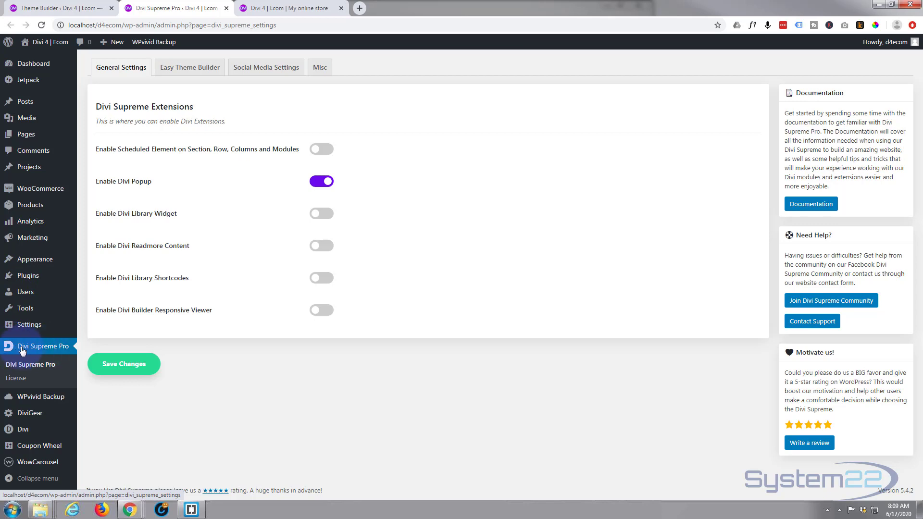
click(43, 353)
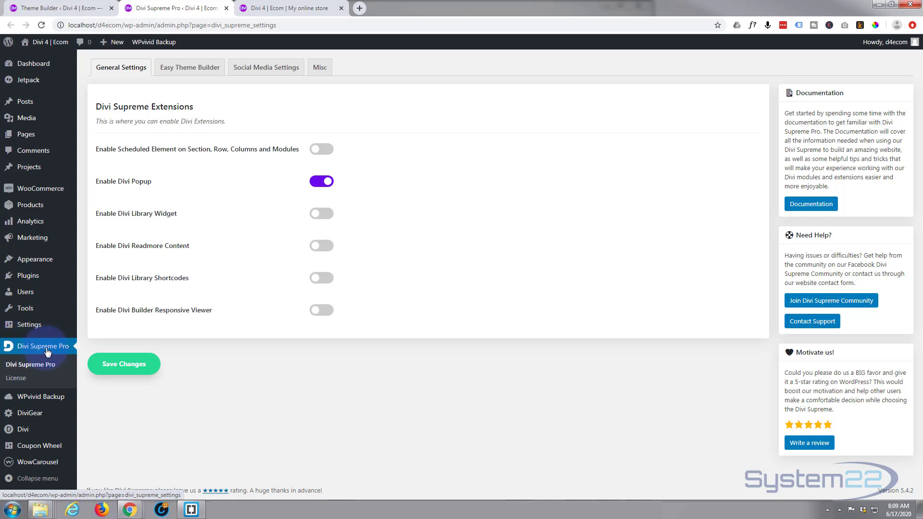
click(114, 67)
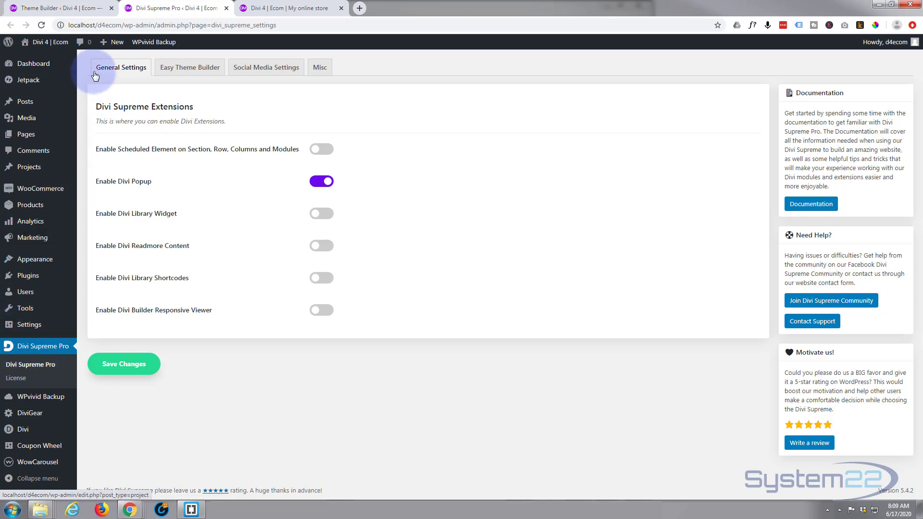
click(210, 192)
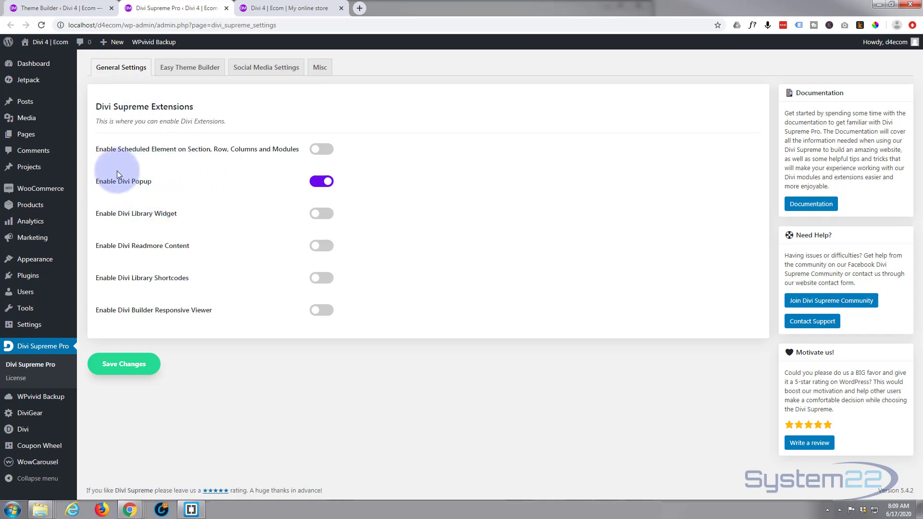
click(124, 364)
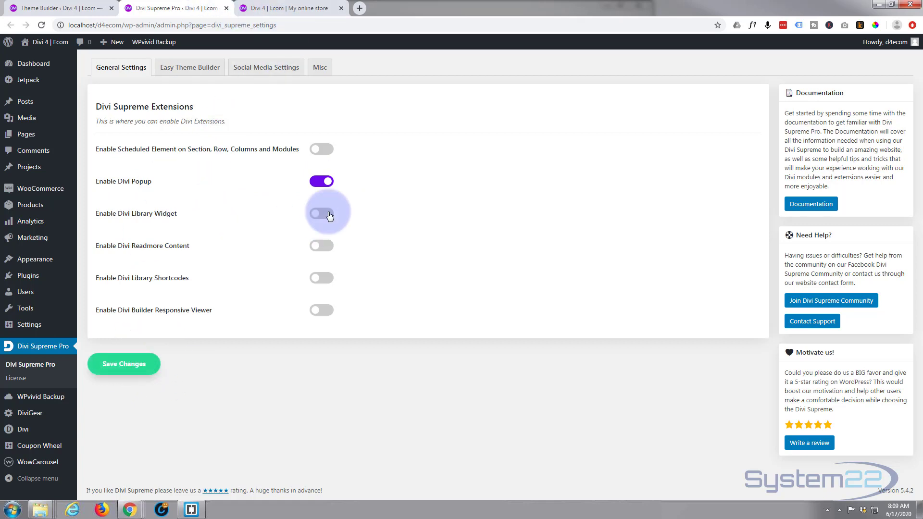
click(61, 8)
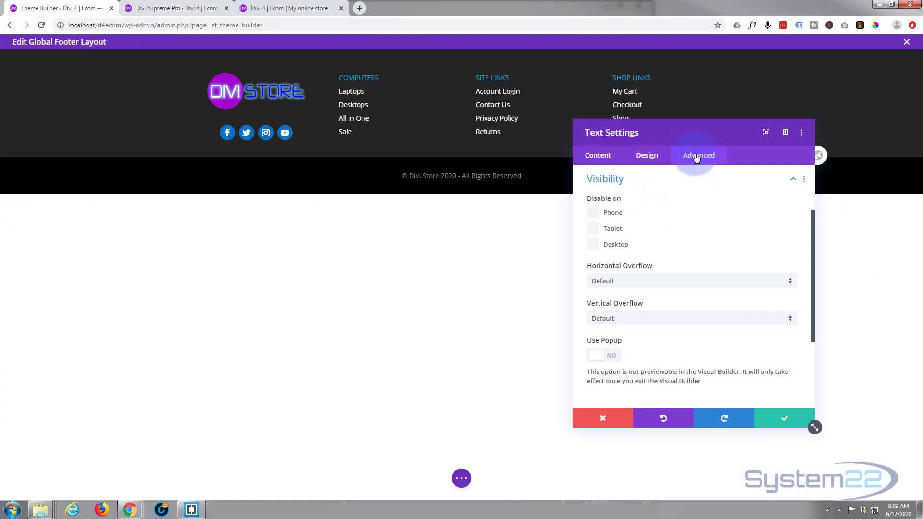
Switch Use Popup to YES and choose the 'exit' library layout as the Laptops text's popup
click(613, 357)
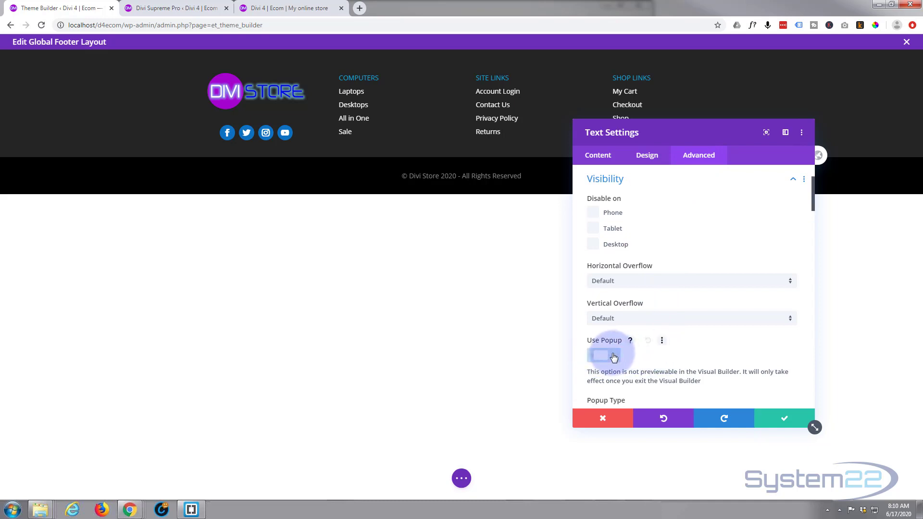
scroll(673, 344, down, 2)
scroll(674, 344, down, 3)
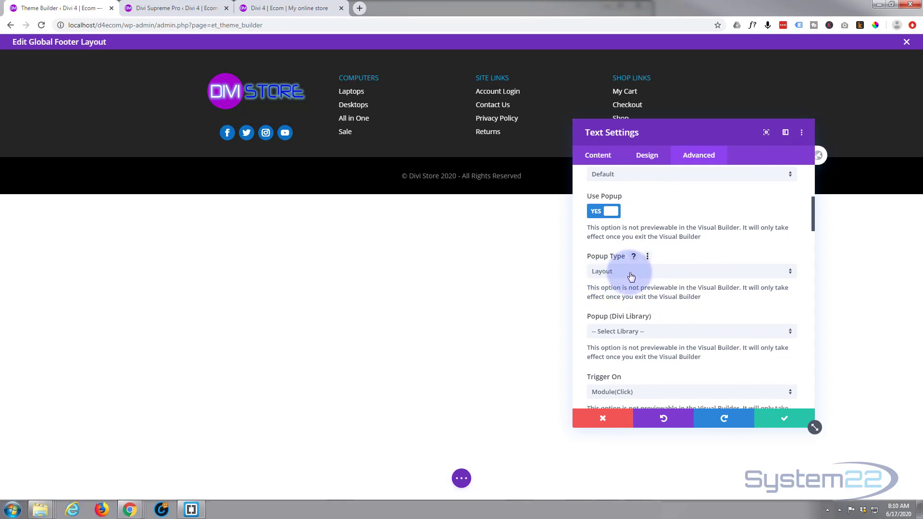
click(666, 331)
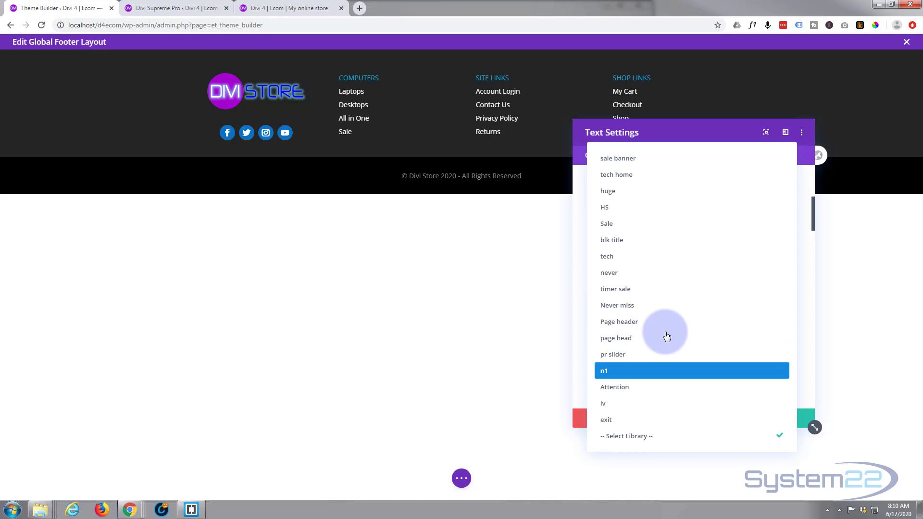
click(613, 422)
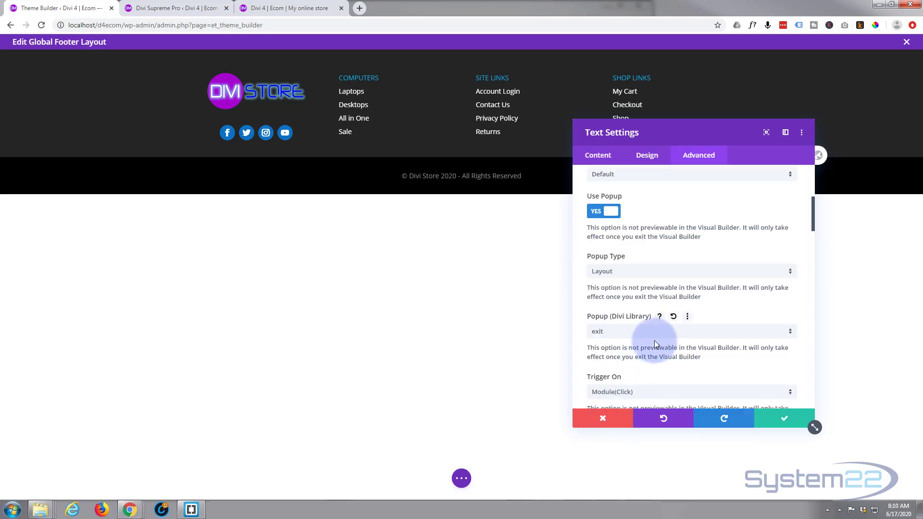
scroll(656, 336, down, 5)
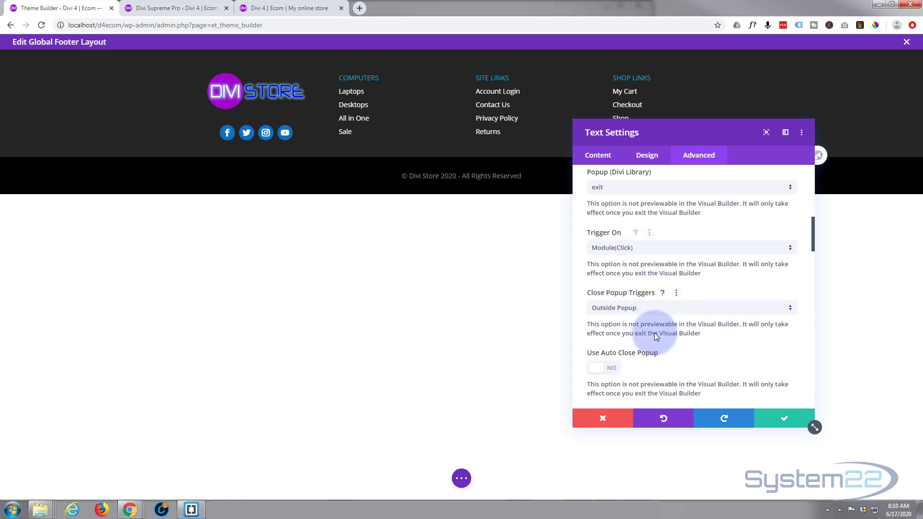
Set the popup's Trigger On option to Exit Intent
click(667, 248)
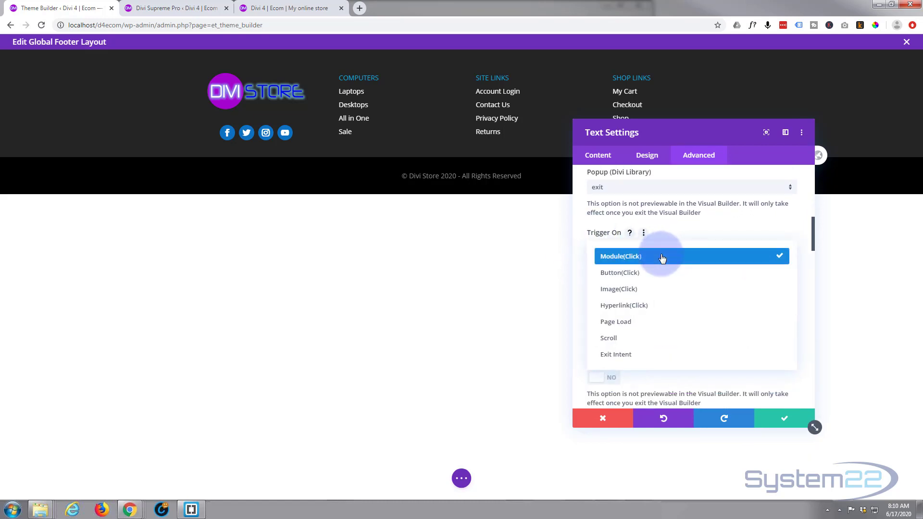
click(621, 355)
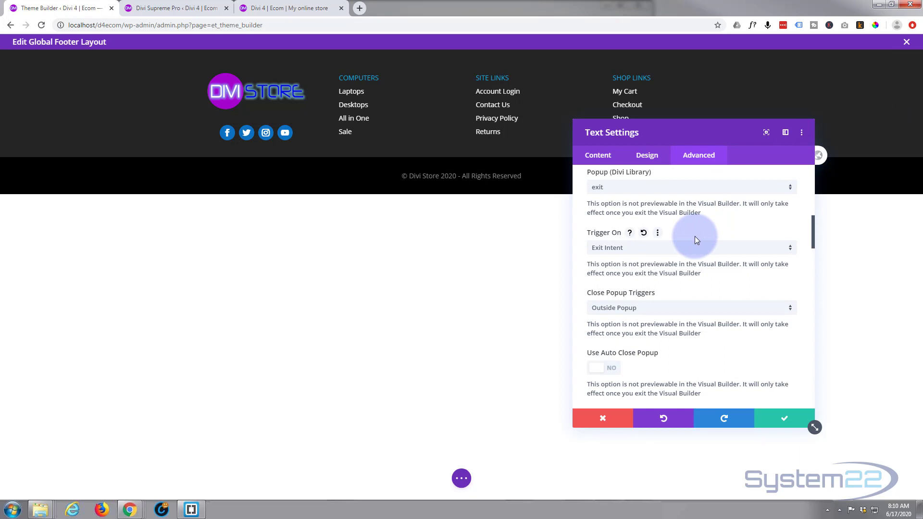
scroll(700, 282, down, 1)
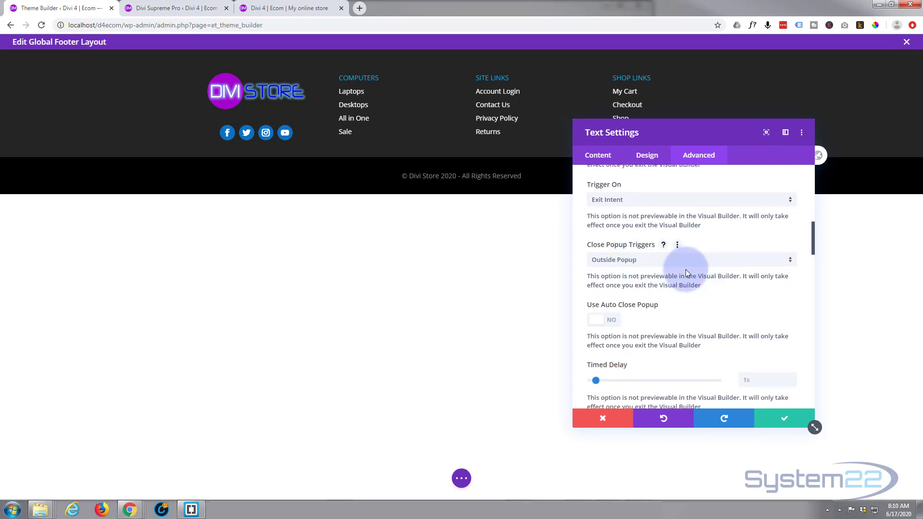
scroll(686, 270, down, 1)
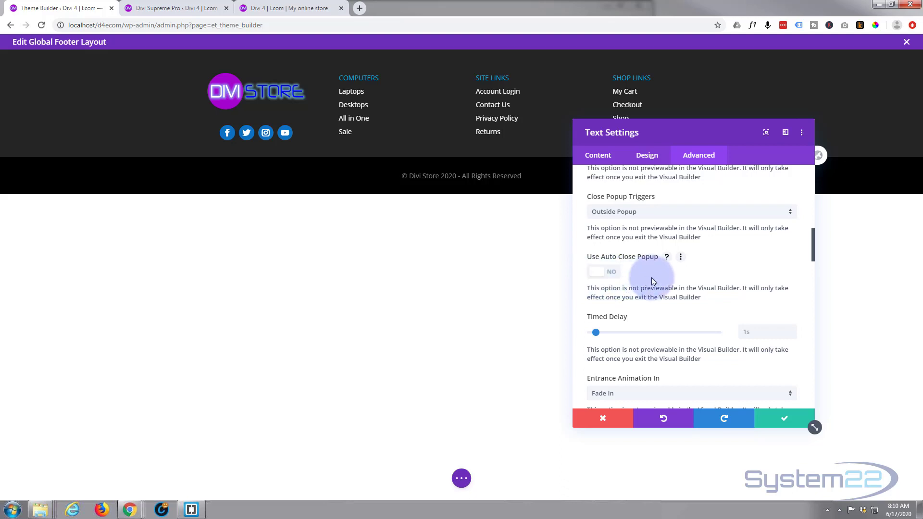
scroll(667, 277, down, 3)
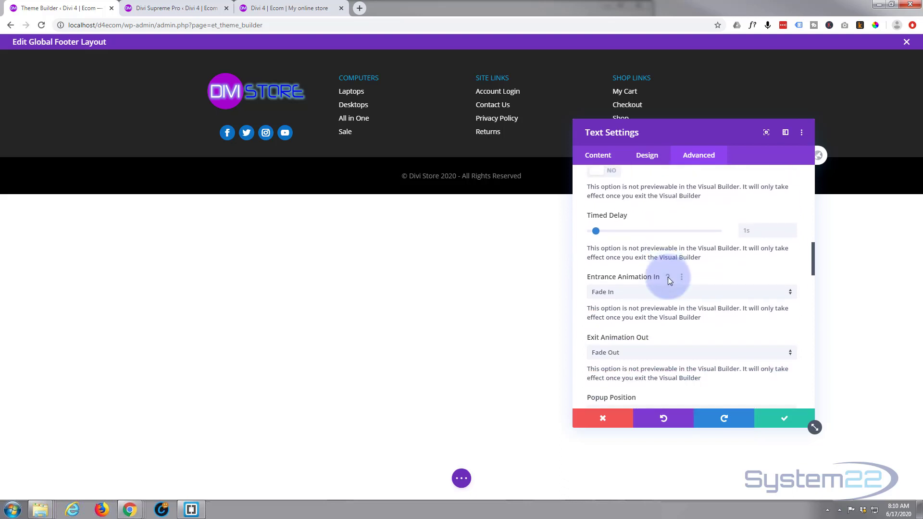
Give the popup a Fade In Right Big entrance and Fade Out Left Big exit animation
click(654, 251)
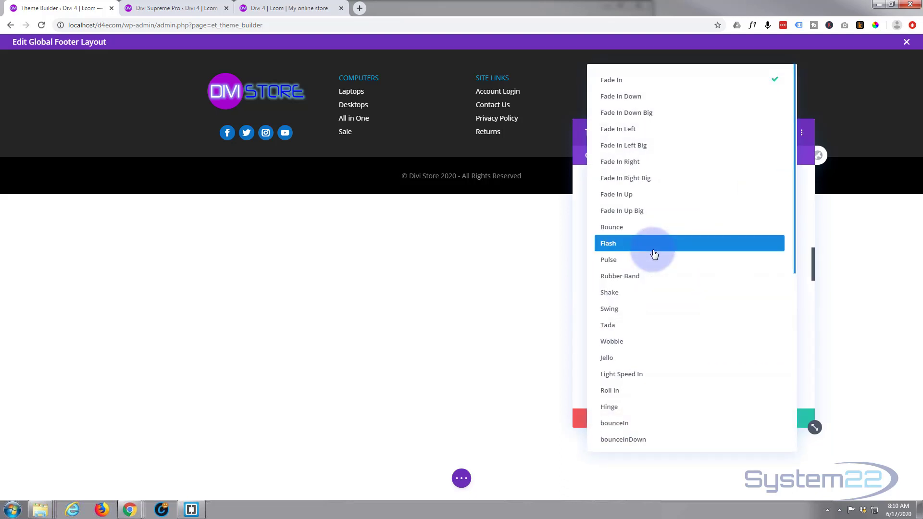
click(627, 179)
scroll(671, 307, down, 1)
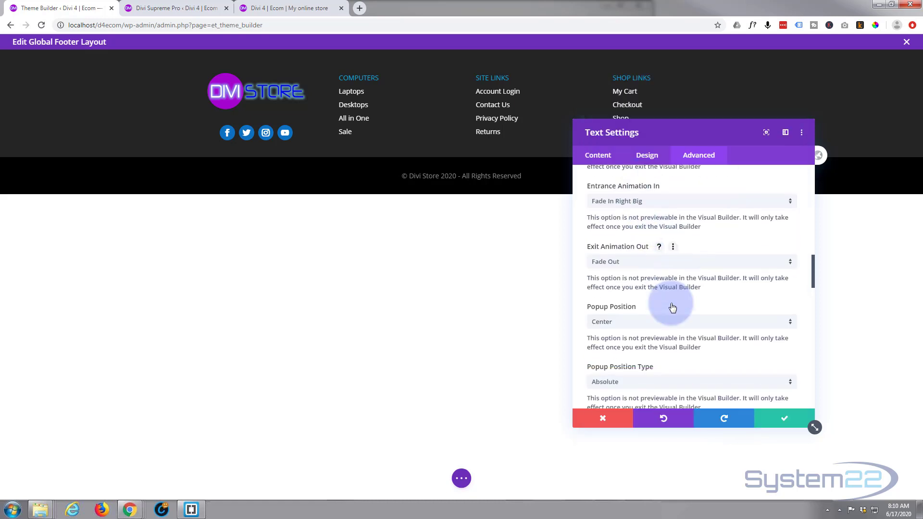
click(655, 264)
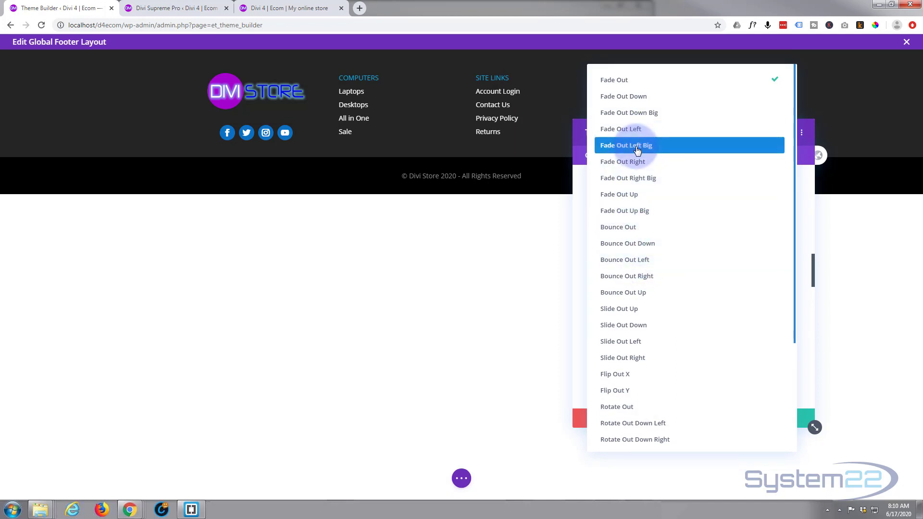
click(634, 146)
scroll(681, 325, down, 1)
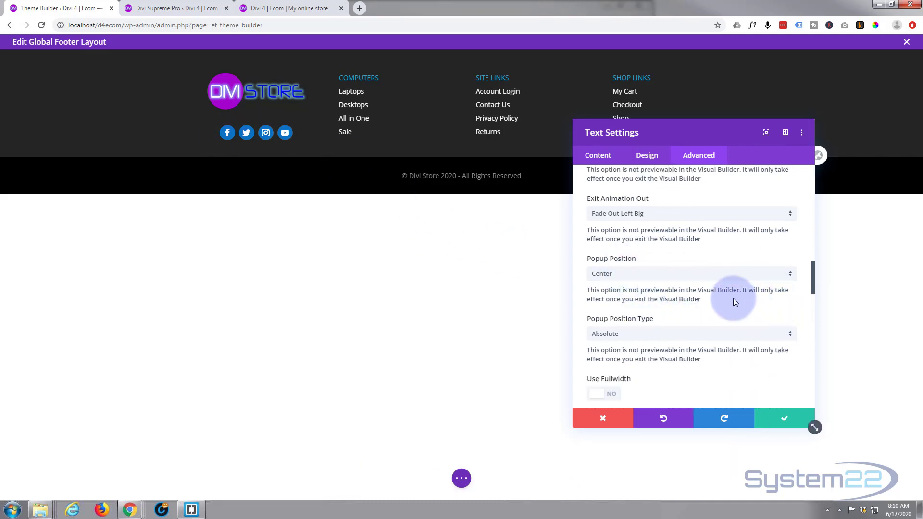
scroll(679, 289, down, 1)
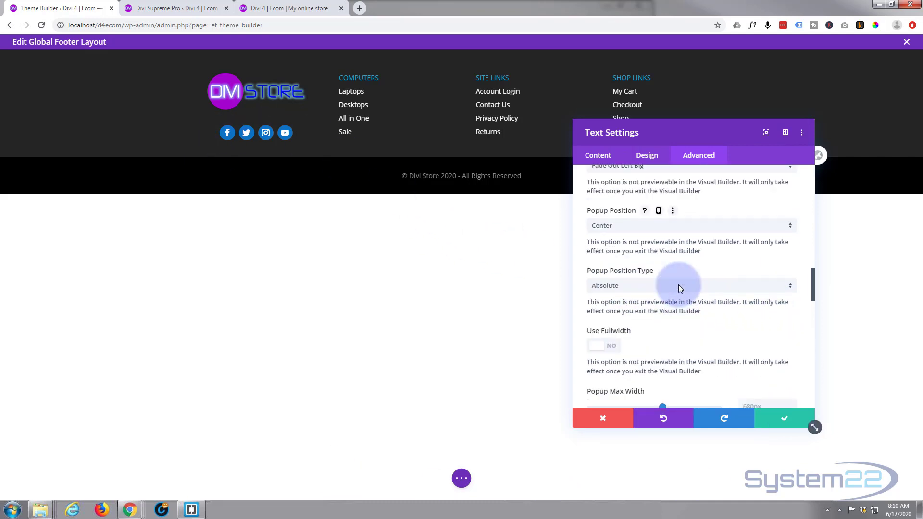
scroll(634, 291, down, 1)
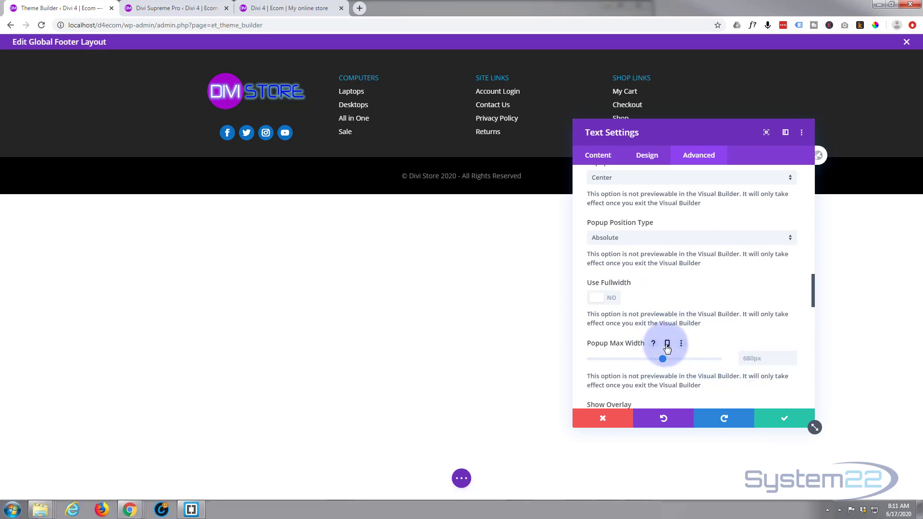
Check the popup's per-device max width, then save and close the text module settings
click(667, 346)
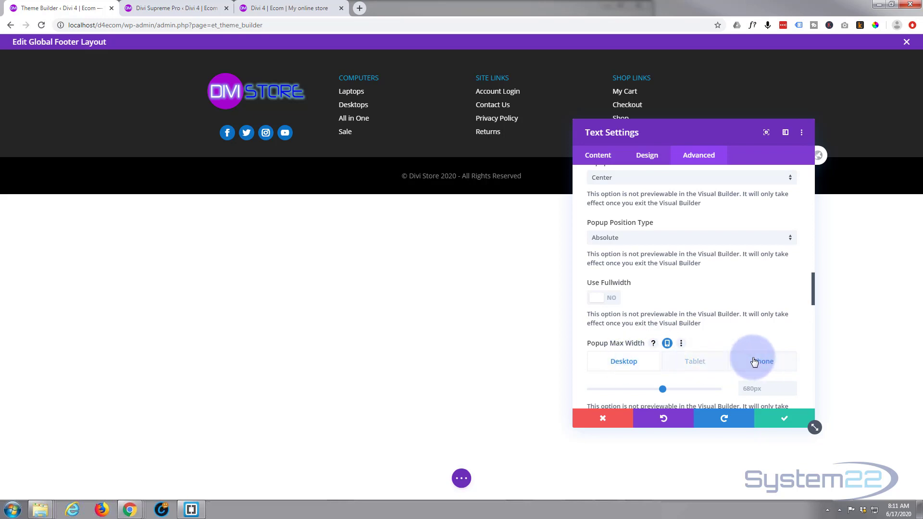
scroll(718, 331, down, 3)
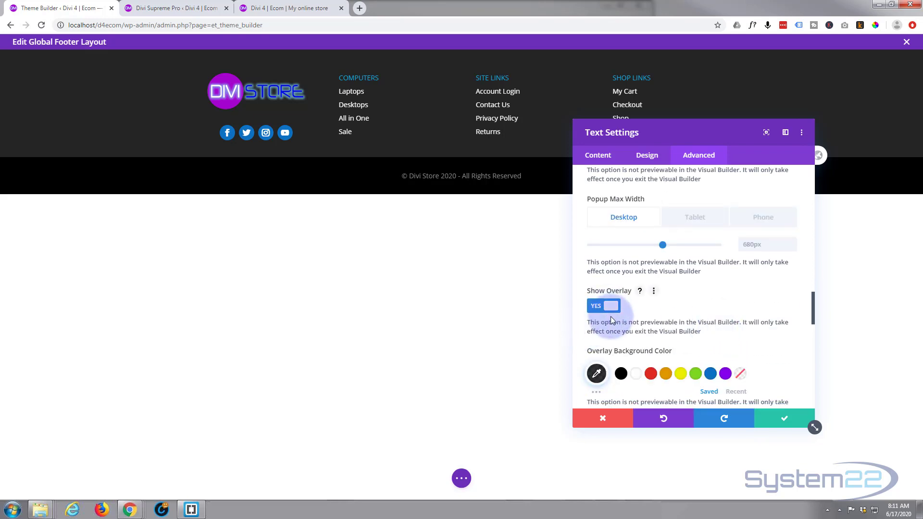
scroll(613, 322, down, 1)
scroll(614, 323, down, 3)
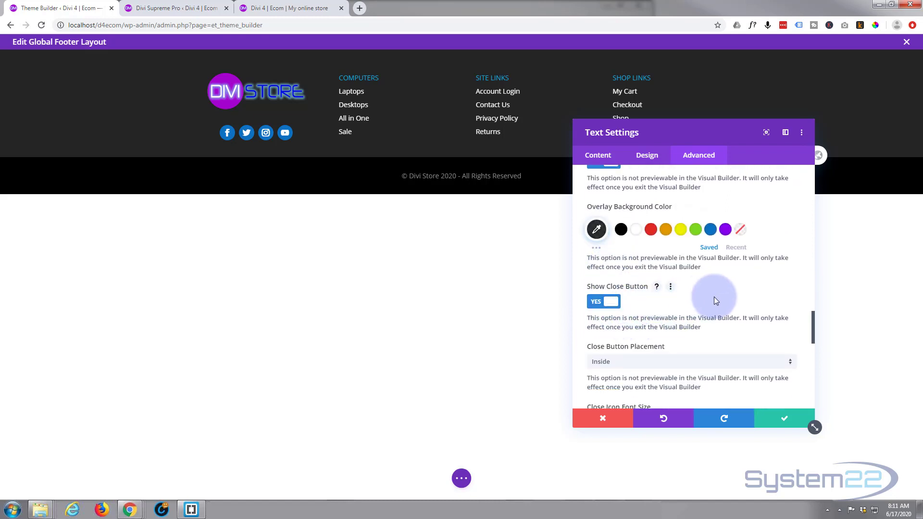
scroll(713, 298, down, 4)
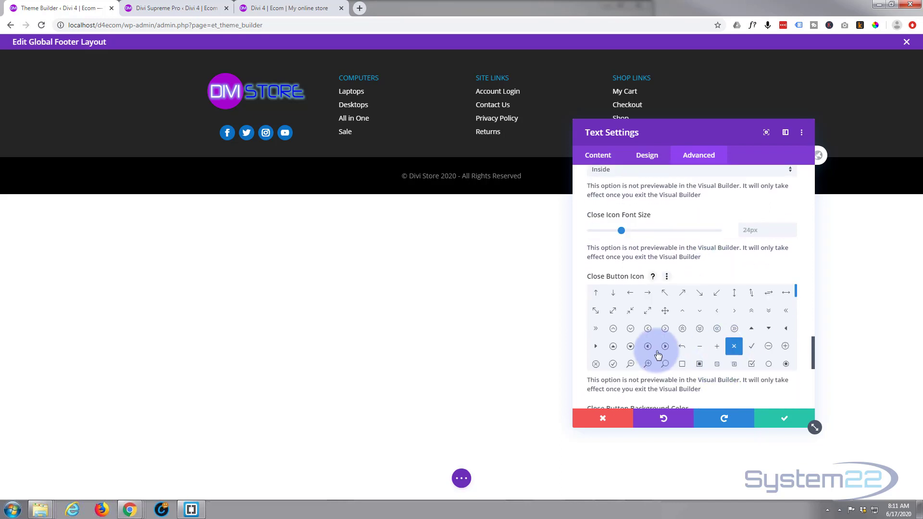
scroll(658, 354, down, 1)
scroll(656, 358, down, 3)
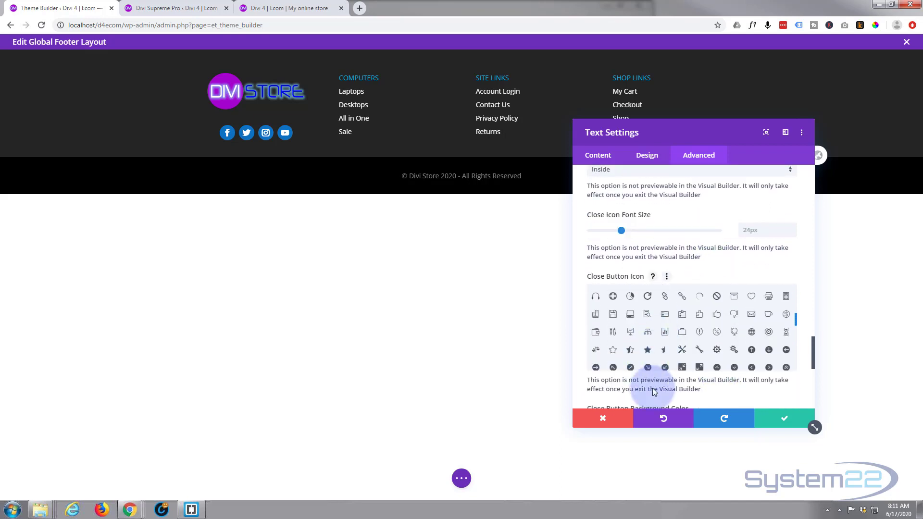
click(782, 420)
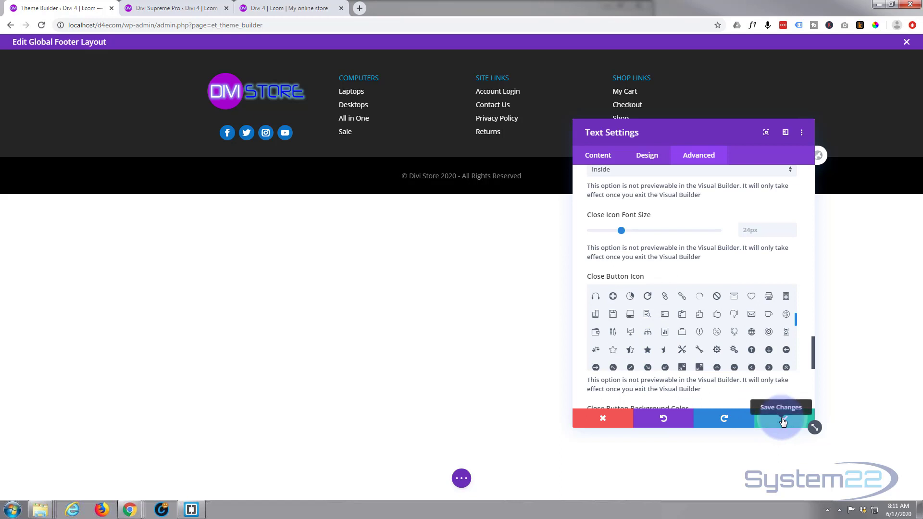
click(782, 421)
Save the Global Footer layout and close its editor, returning to the templates
click(461, 481)
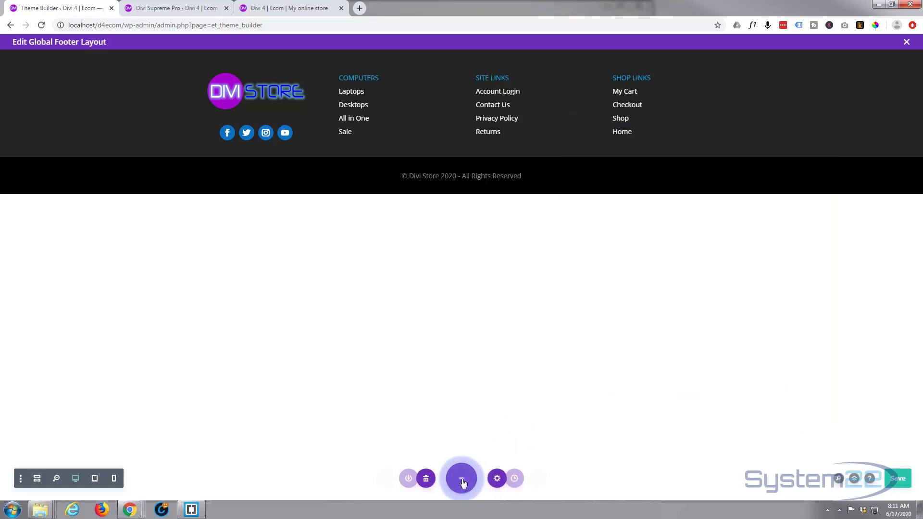
click(898, 478)
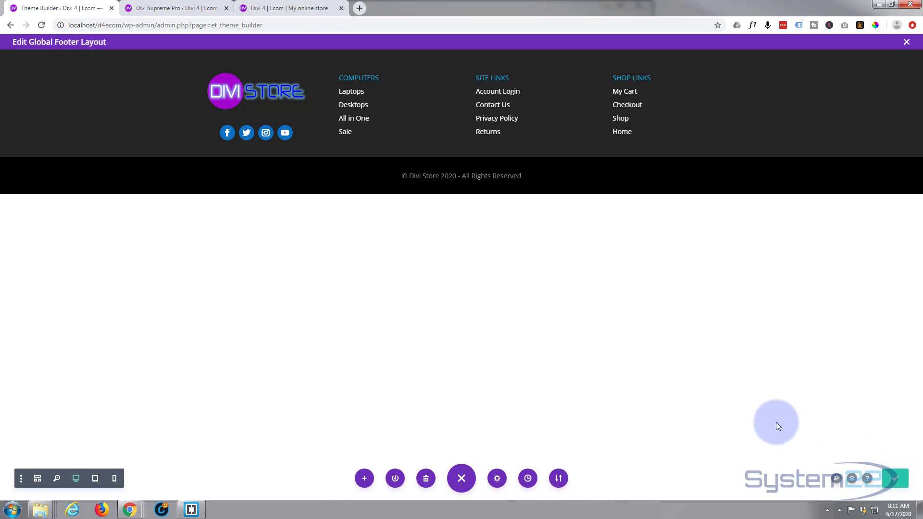
click(905, 42)
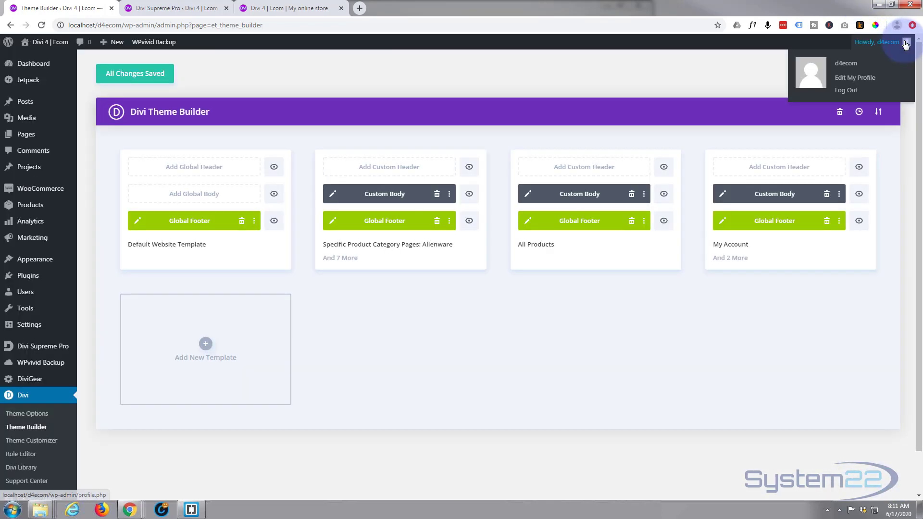
Reload the store homepage, dismiss ATTENTION, then trigger and close the SAVE15 Before You Leave popup
click(271, 9)
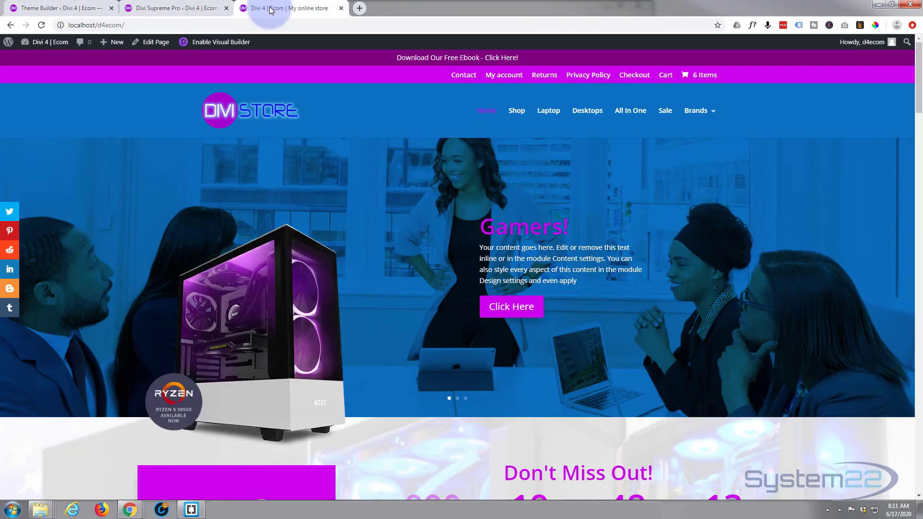
click(42, 25)
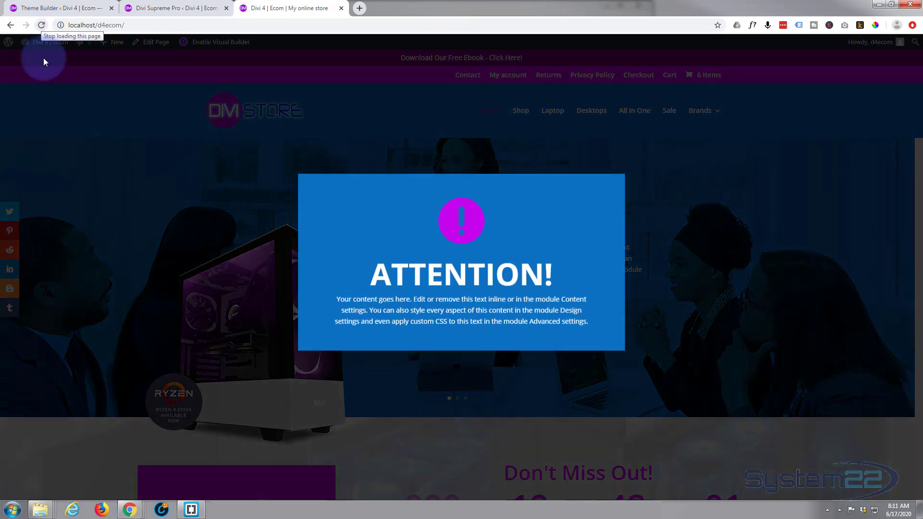
click(215, 203)
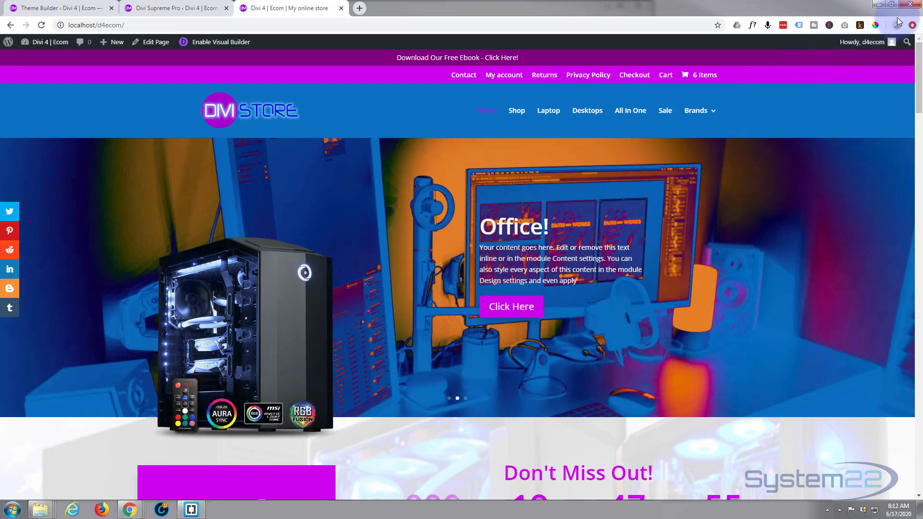
mouse_move(912, 9)
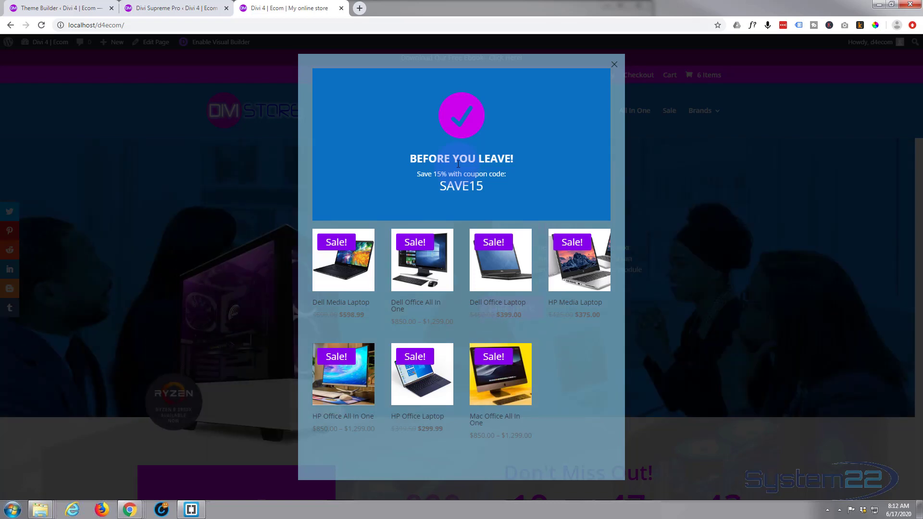
click(684, 239)
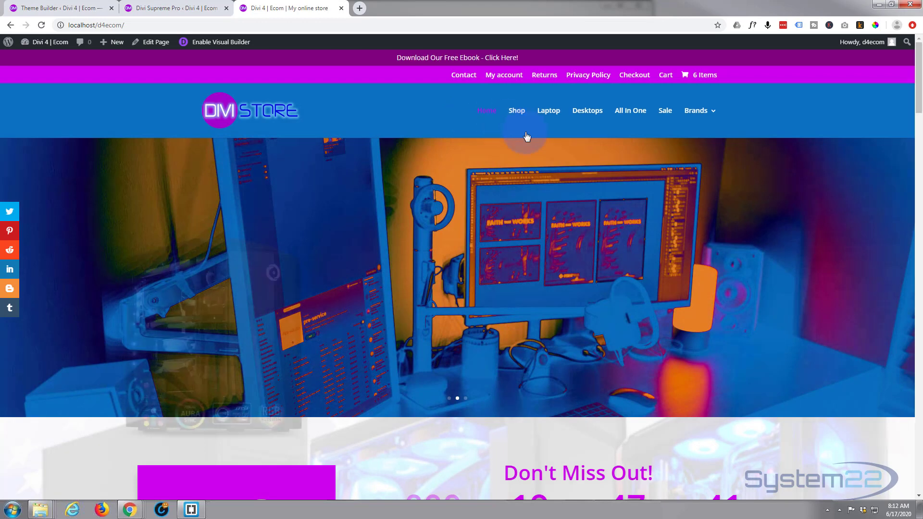
Open the Laptop category page and close the SAVE15 exit-intent popup that appears there
click(553, 115)
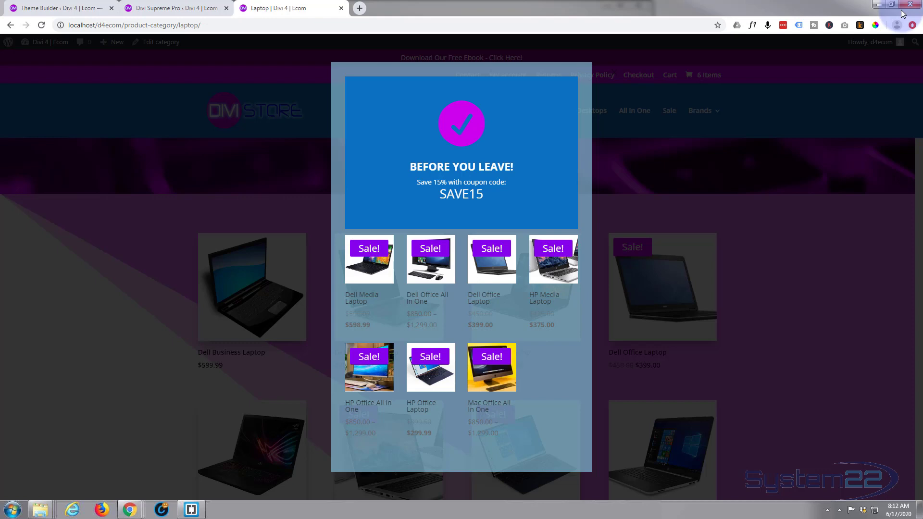
click(752, 142)
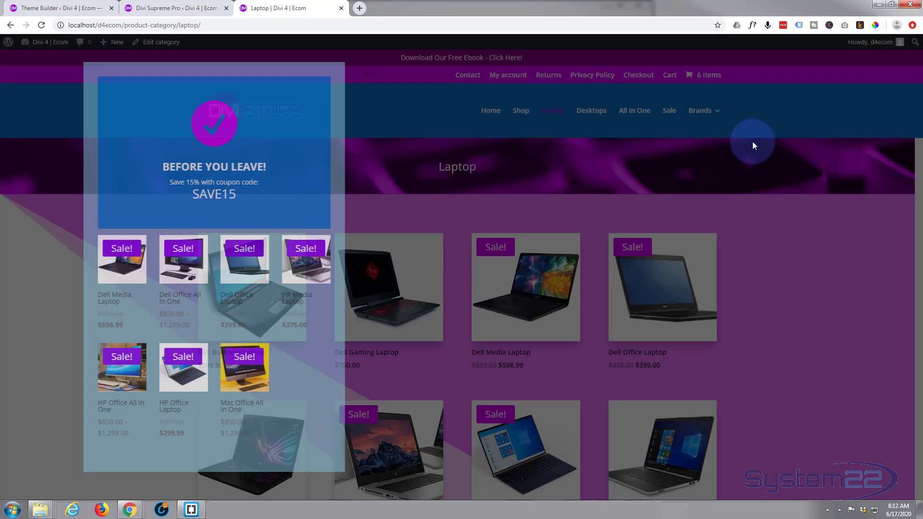